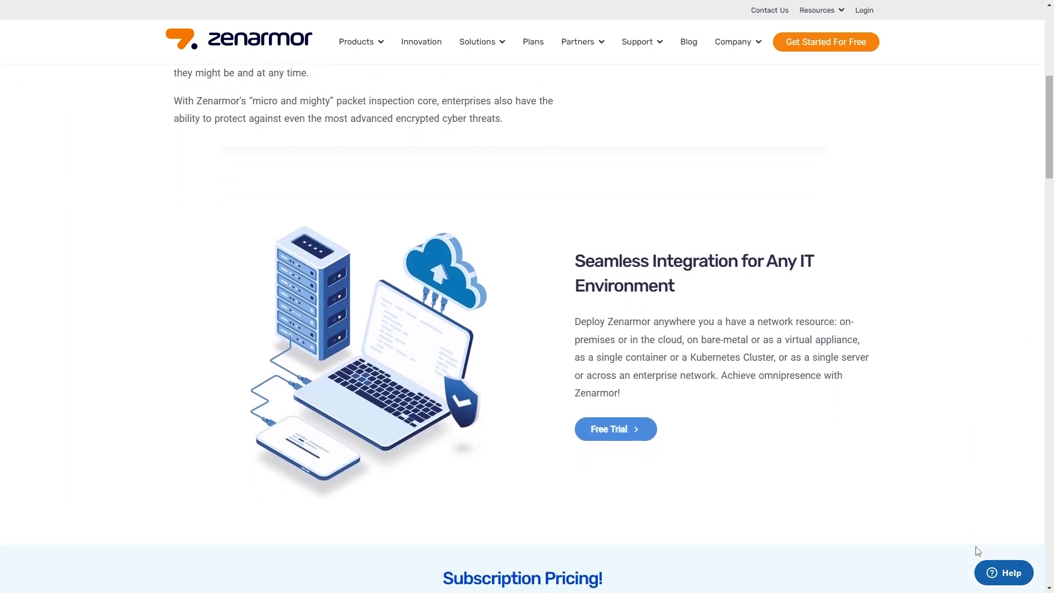
Scroll through the Zenarmor product page's feature sections down to the footer
scroll(978, 550, "down", 4)
scroll(978, 551, "down", 6)
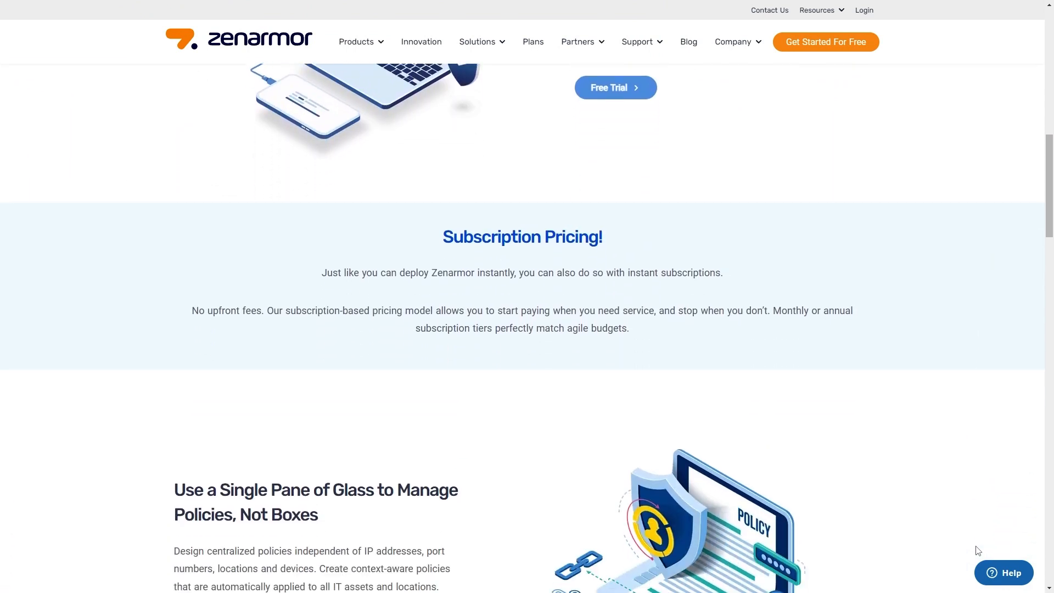
scroll(978, 551, "down", 3)
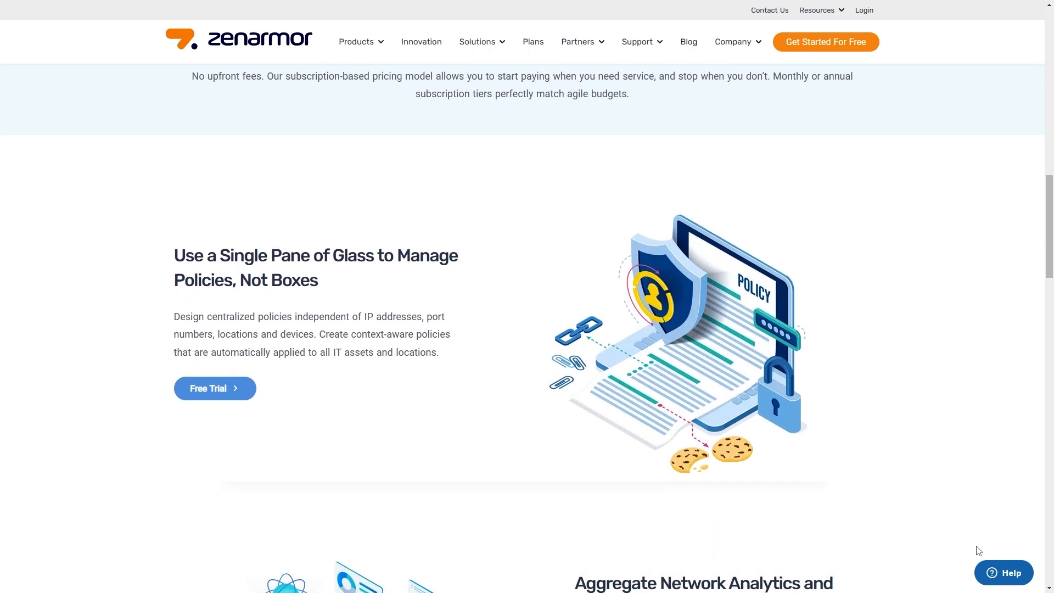
scroll(980, 551, "down", 4)
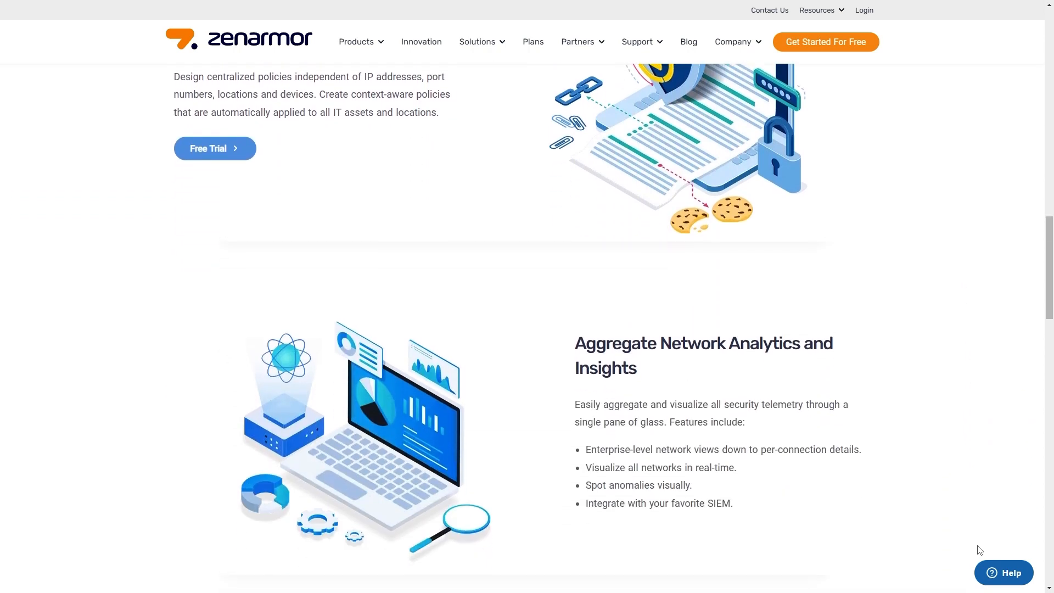
scroll(980, 550, "down", 2)
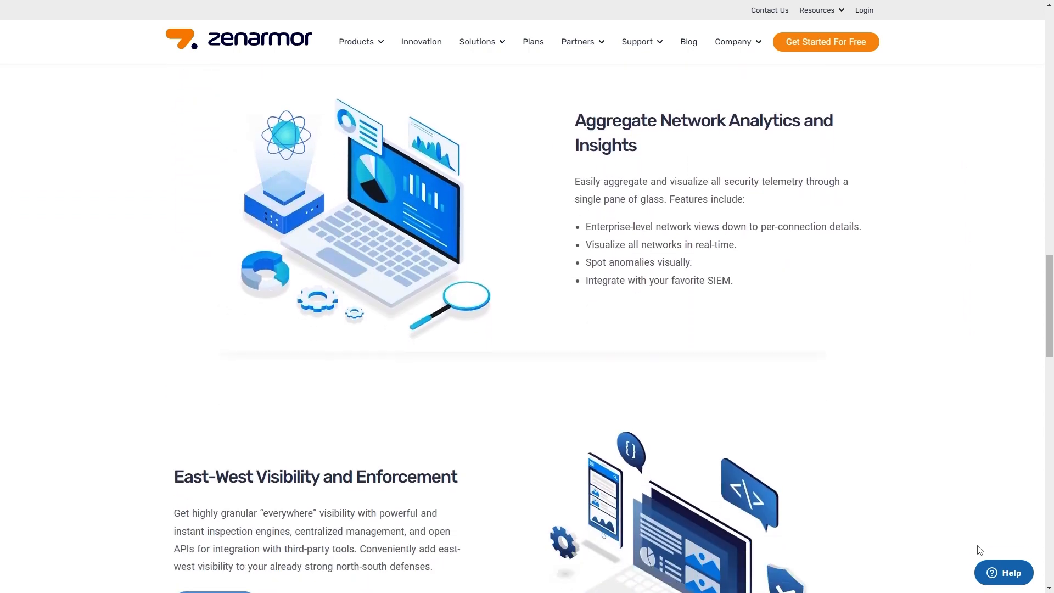
scroll(980, 551, "down", 3)
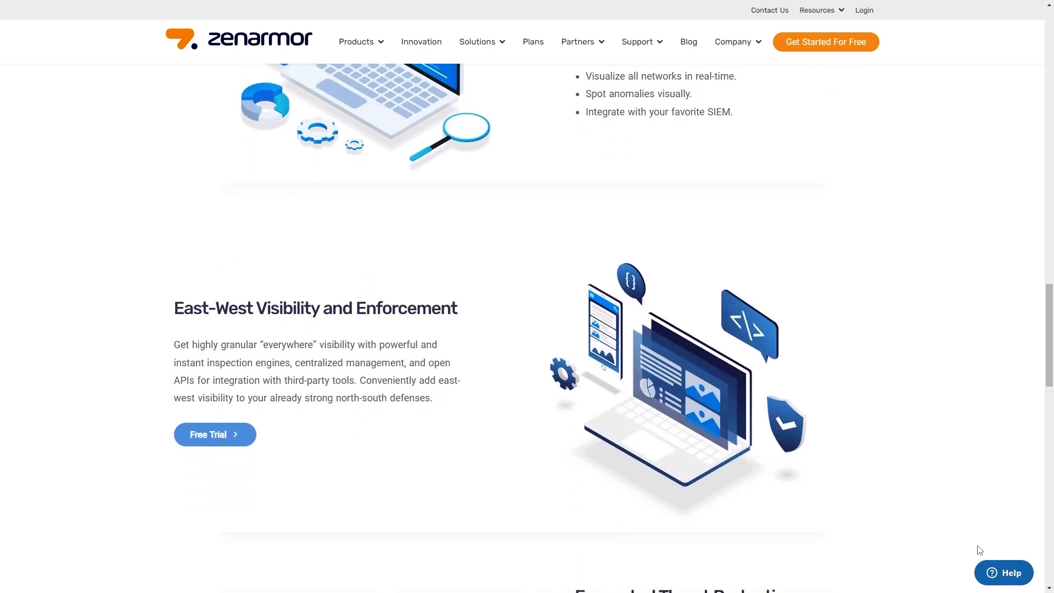
scroll(980, 550, "down", 2)
scroll(980, 550, "down", 2)
scroll(980, 550, "down", 4)
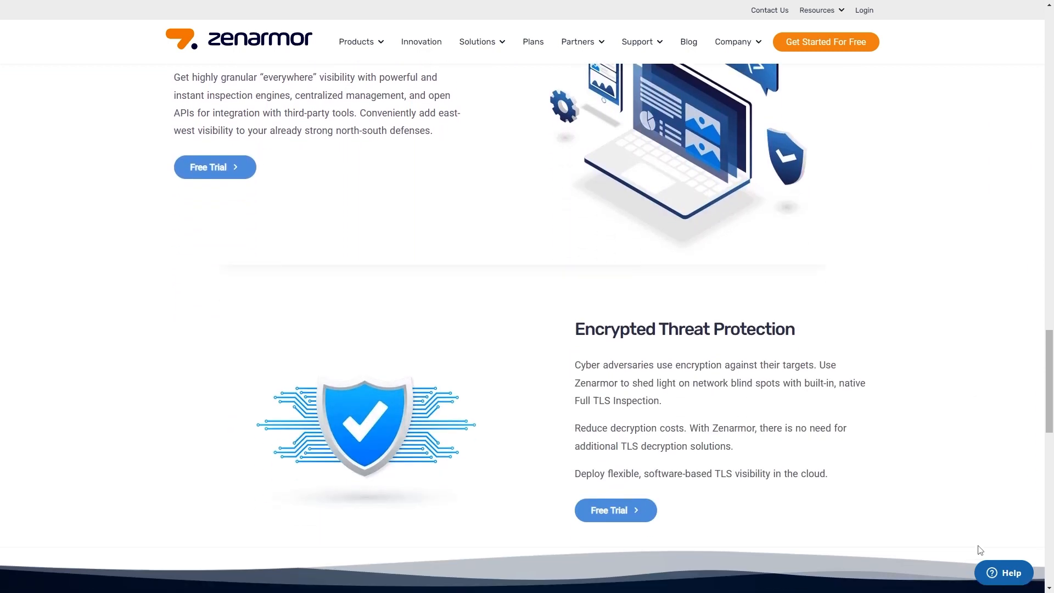
scroll(979, 550, "down", 4)
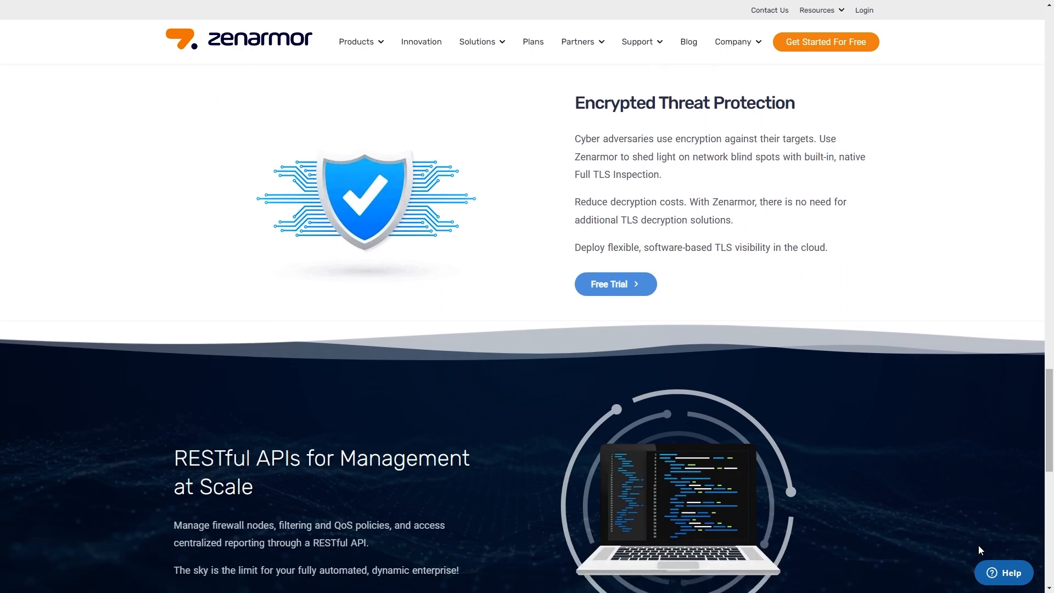
scroll(980, 551, "down", 3)
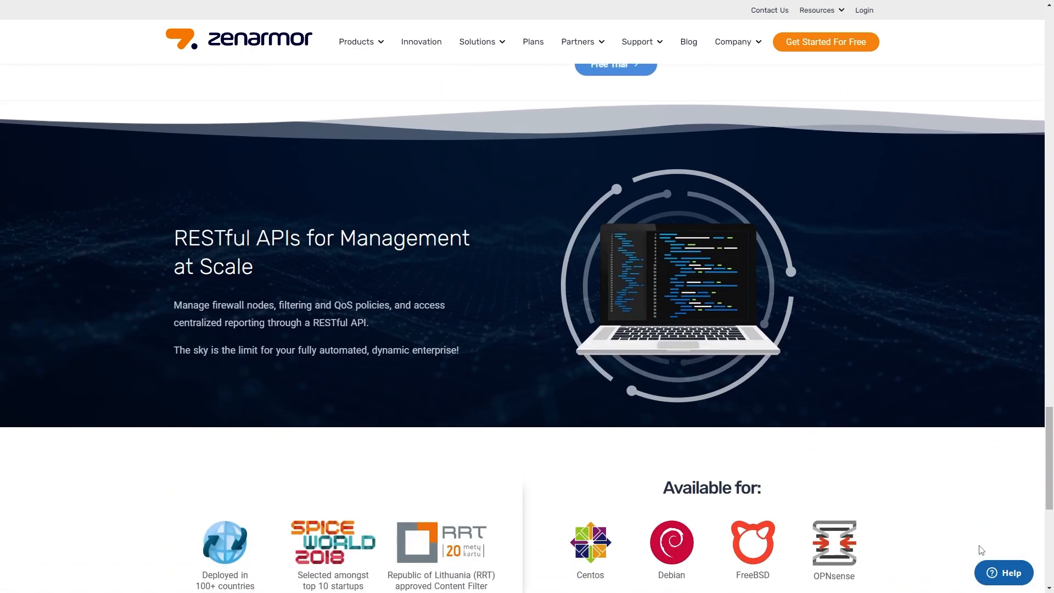
scroll(980, 550, "down", 4)
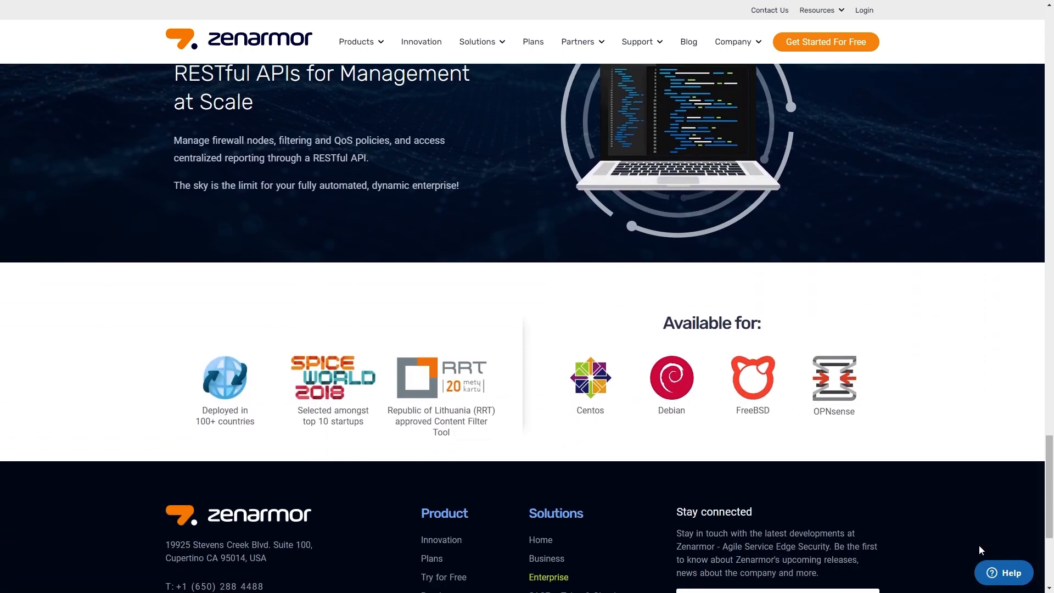
scroll(981, 549, "down", 2)
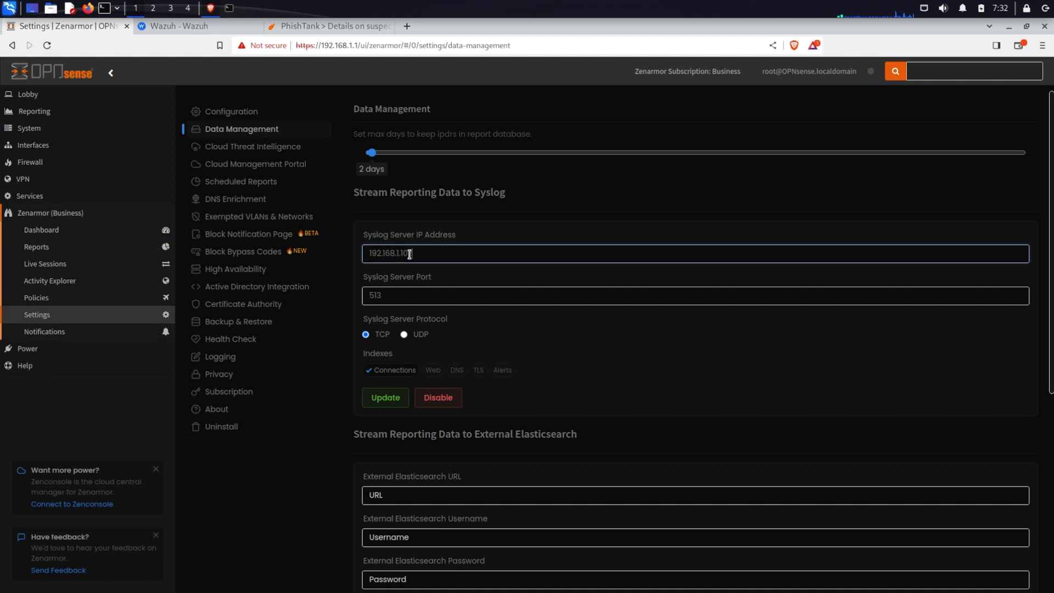
Highlight the Syslog Server IP Address in Zenarmor's Data Management syslog streaming settings
left_click_drag(414, 254, 369, 254)
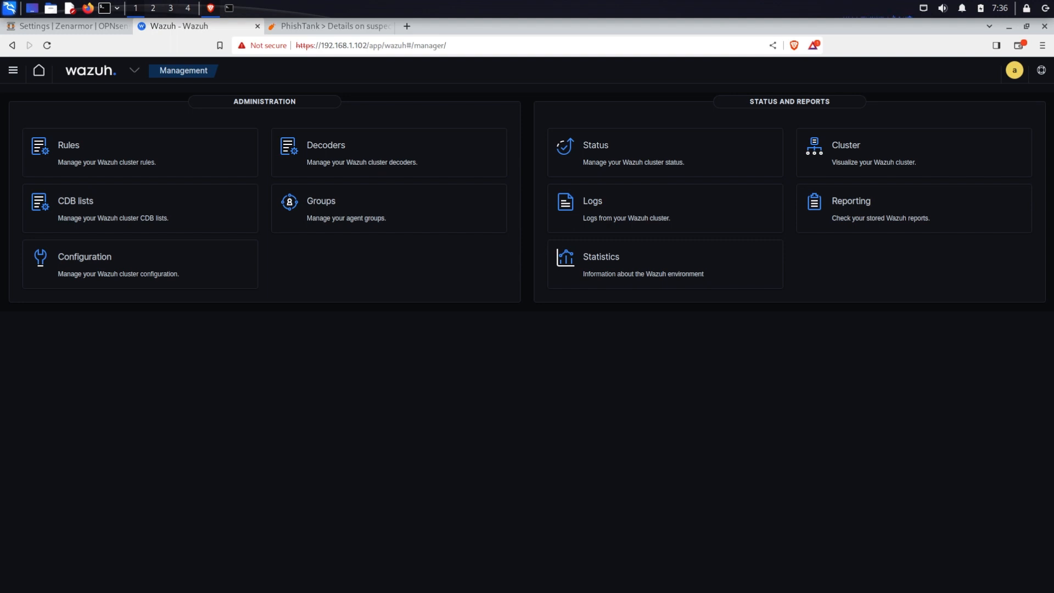
Open the Wazuh manager's configuration from the Management directory and start editing it
left_click(135, 70)
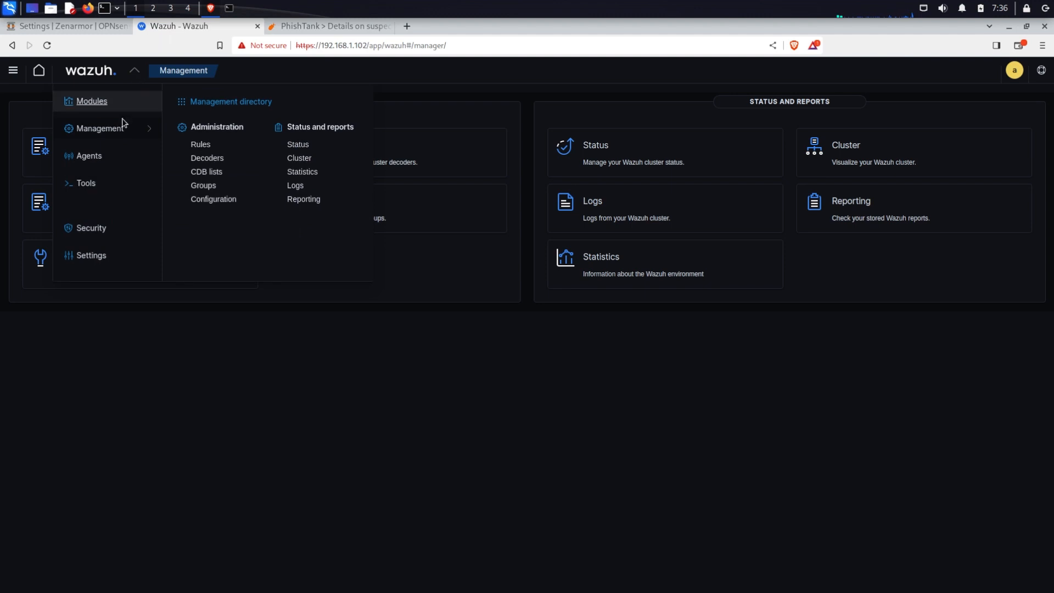
left_click(231, 104)
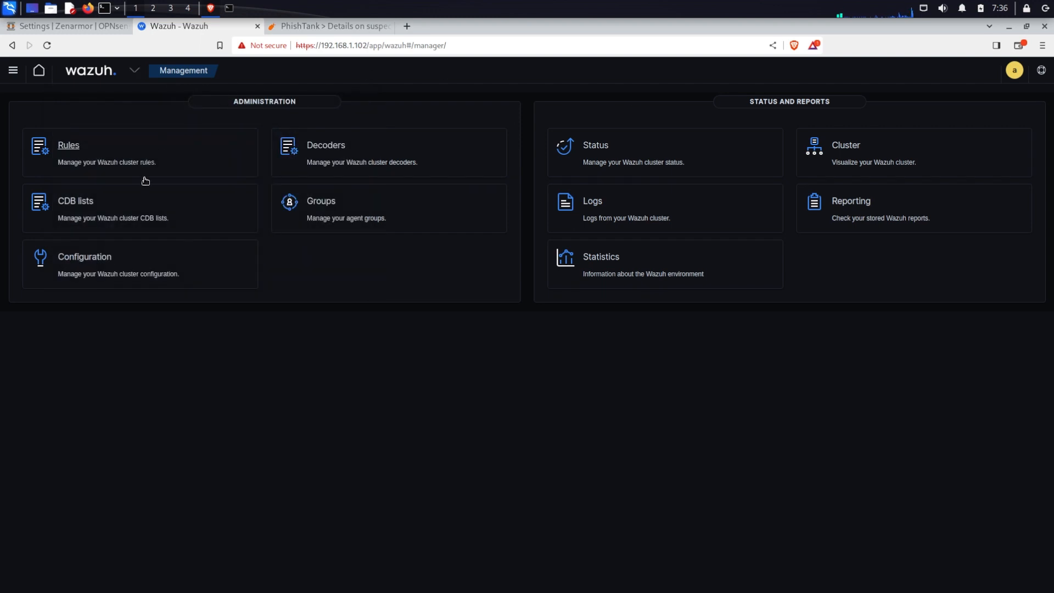
left_click(85, 255)
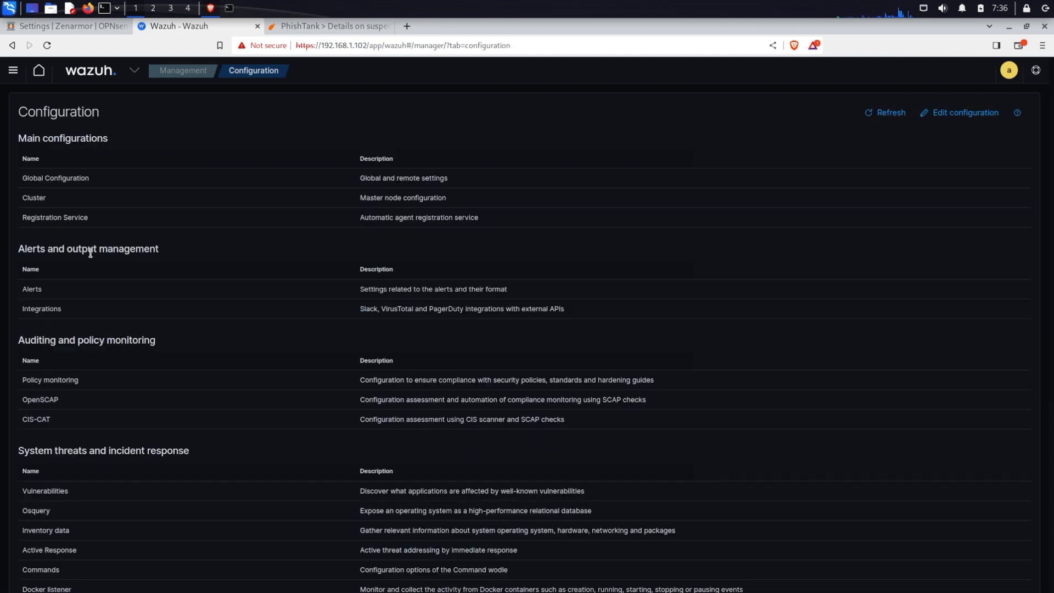
left_click(968, 114)
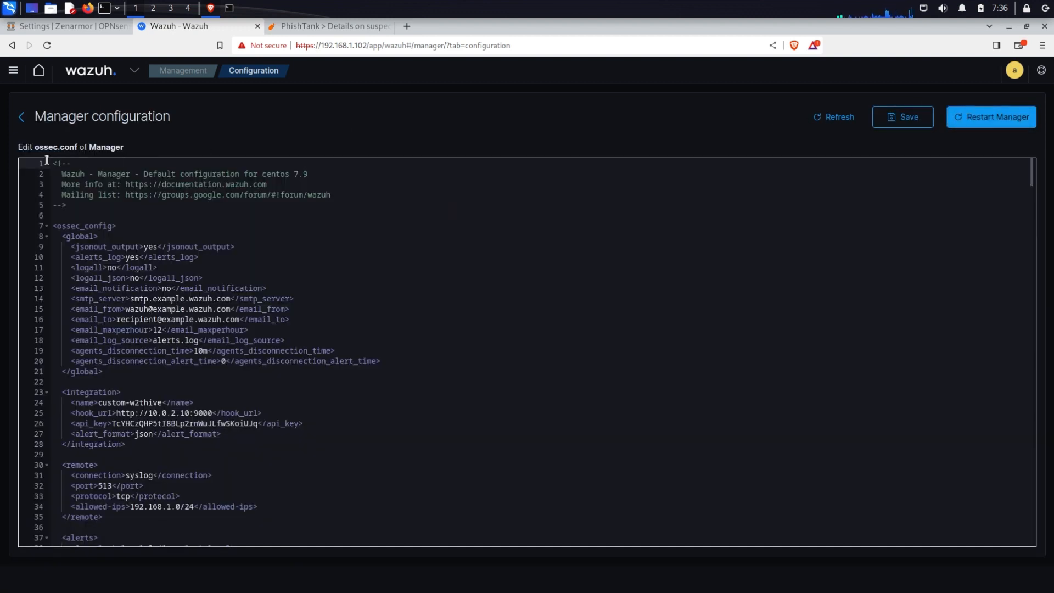
Examine the ossec.conf remote block's connection, port, protocol and allowed-ips settings
left_click_drag(36, 146, 77, 146)
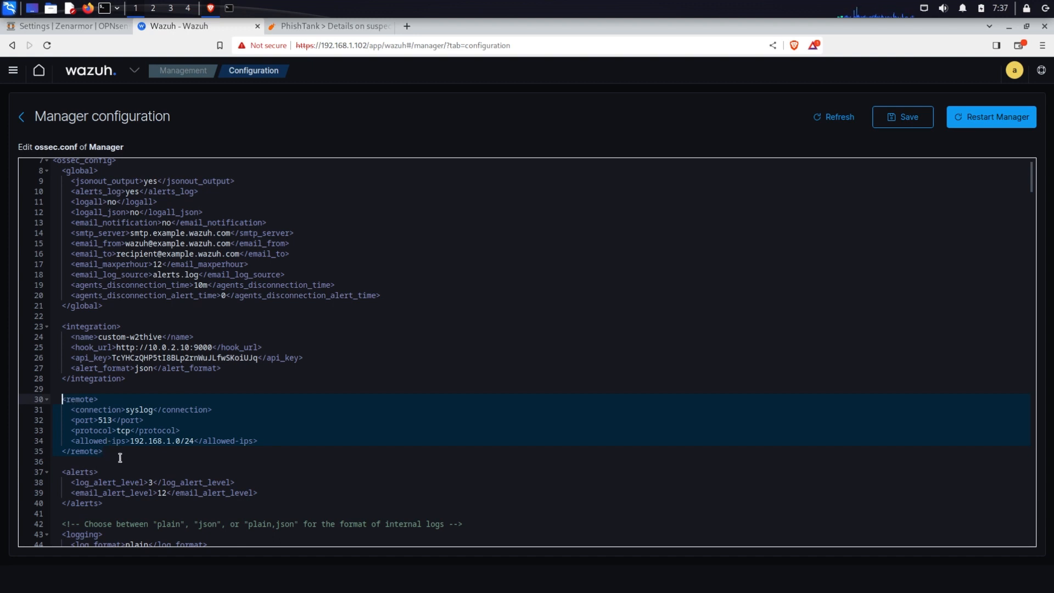
left_click(120, 457)
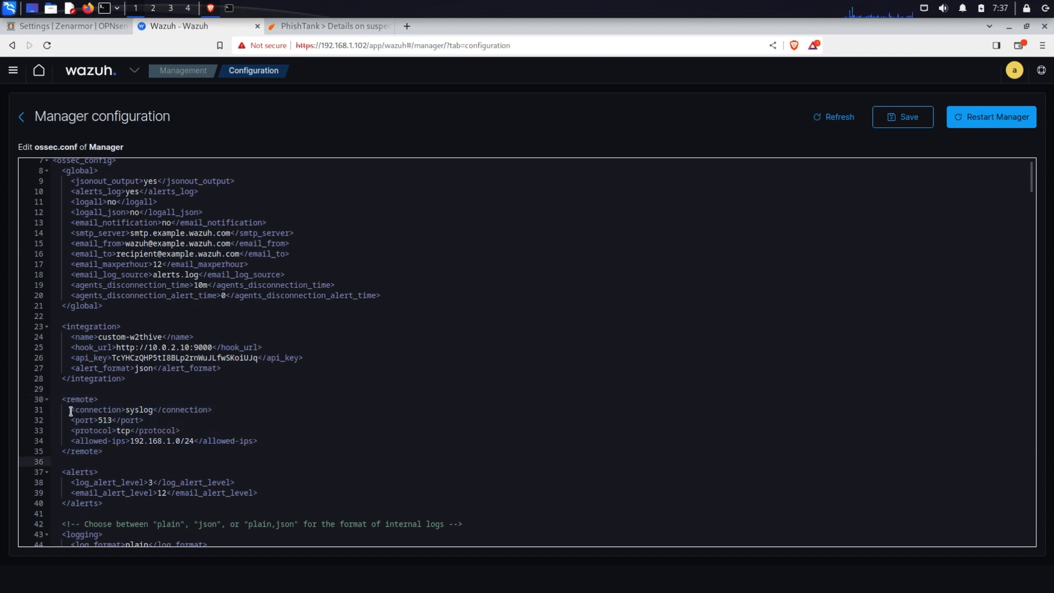
left_click_drag(71, 411, 205, 411)
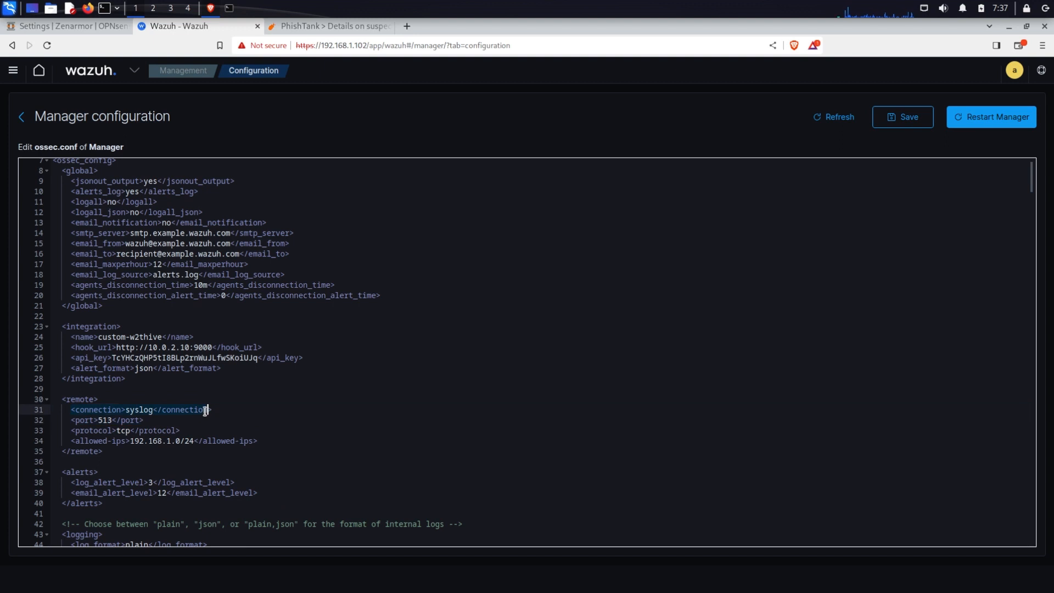
left_click(146, 421)
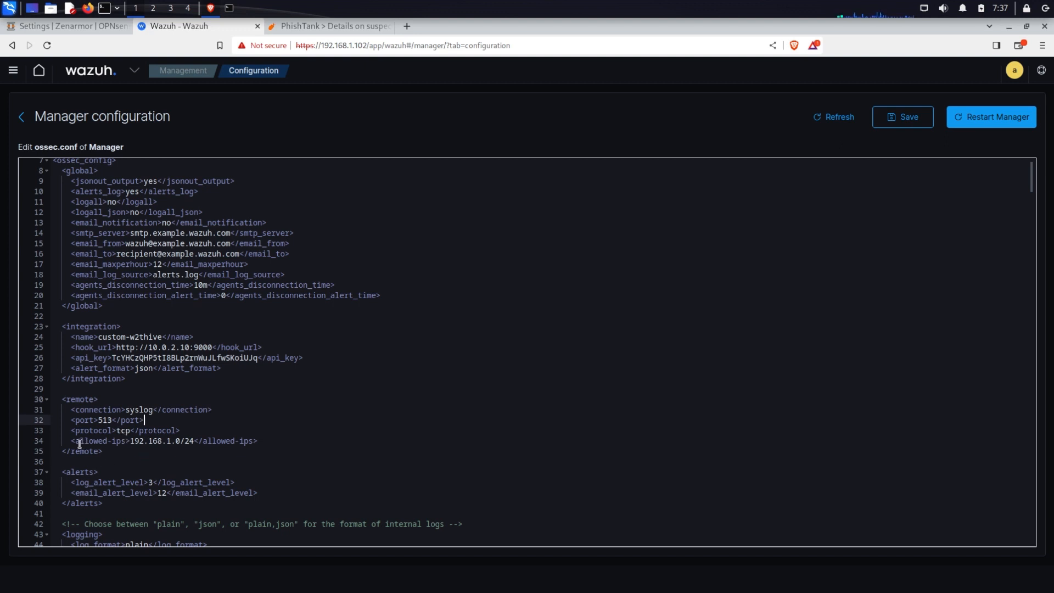
left_click_drag(71, 441, 259, 442)
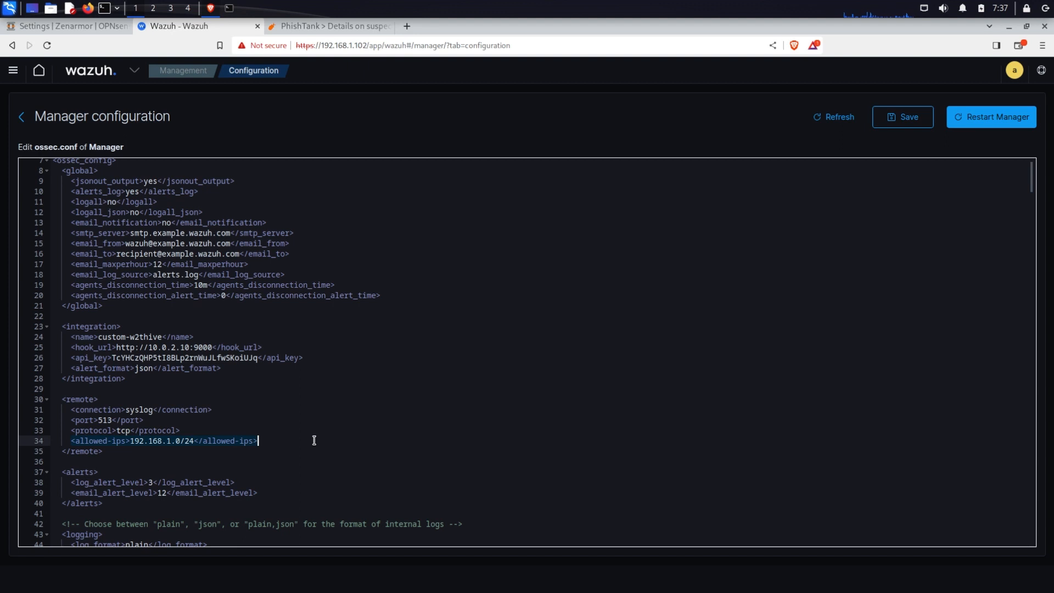
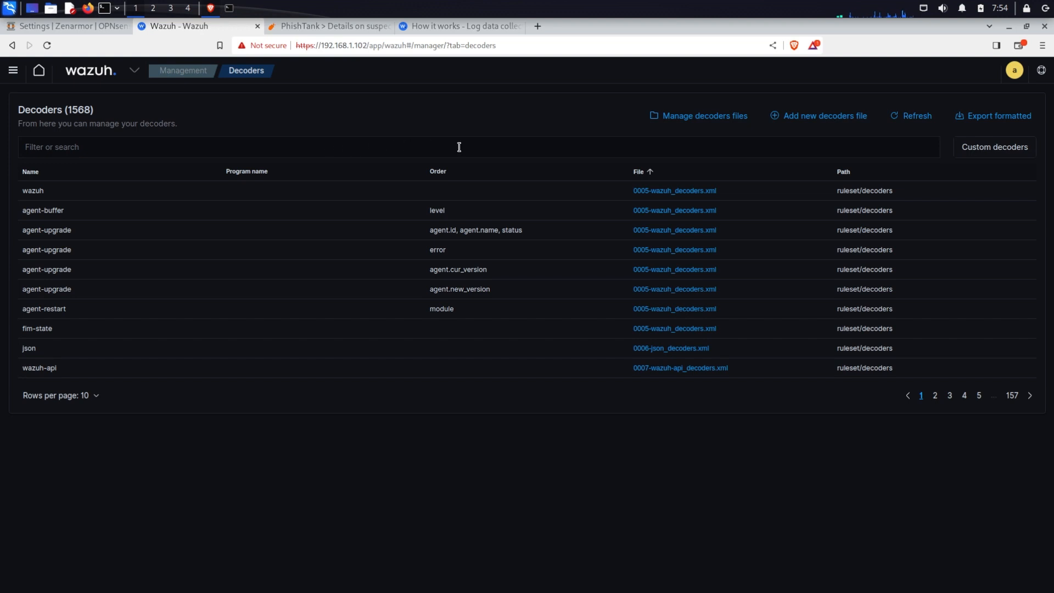
Open the custom decoder file zen-decoder.xml and examine its zen-dec and zen-conn decoder definitions
left_click(988, 154)
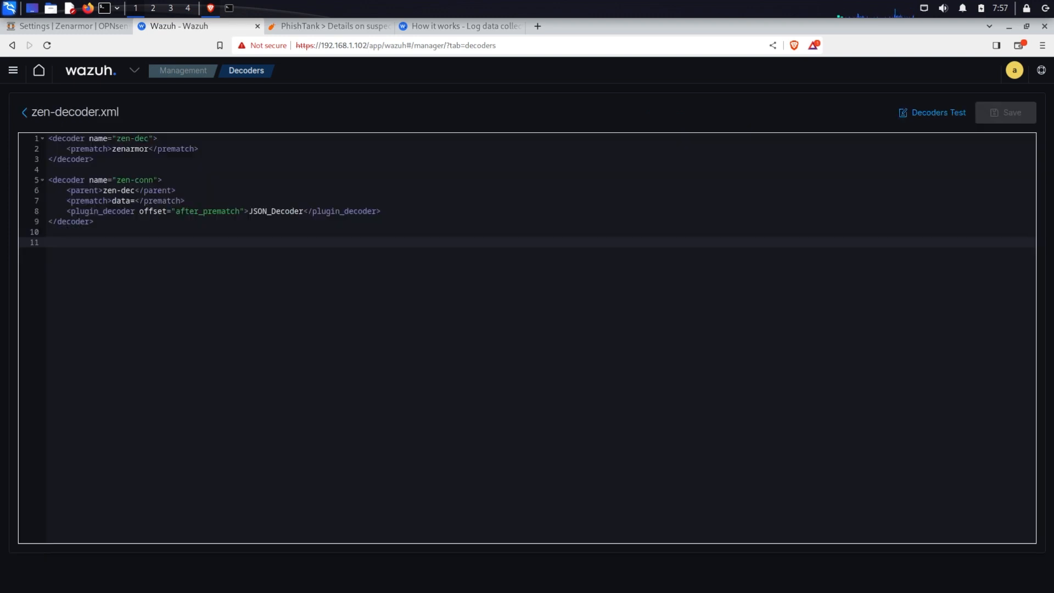
left_click_drag(31, 112, 116, 118)
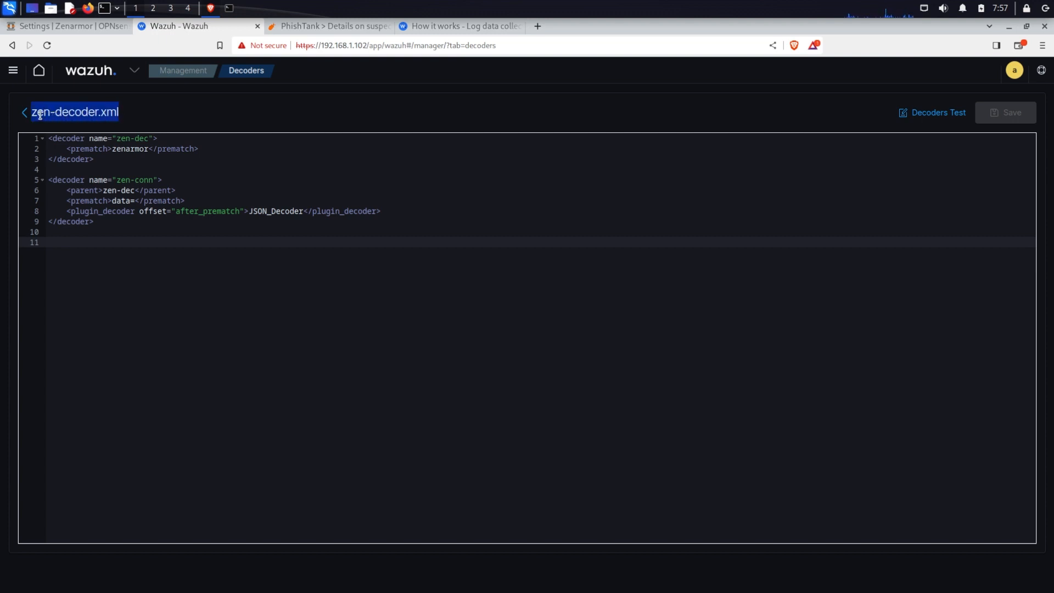
left_click(142, 114)
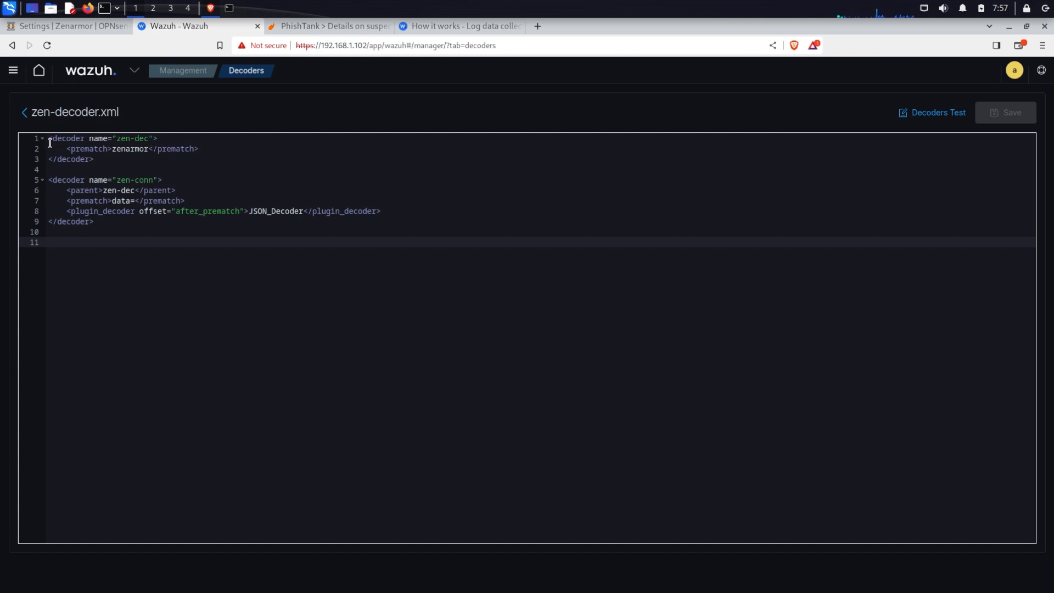
left_click_drag(48, 142, 116, 228)
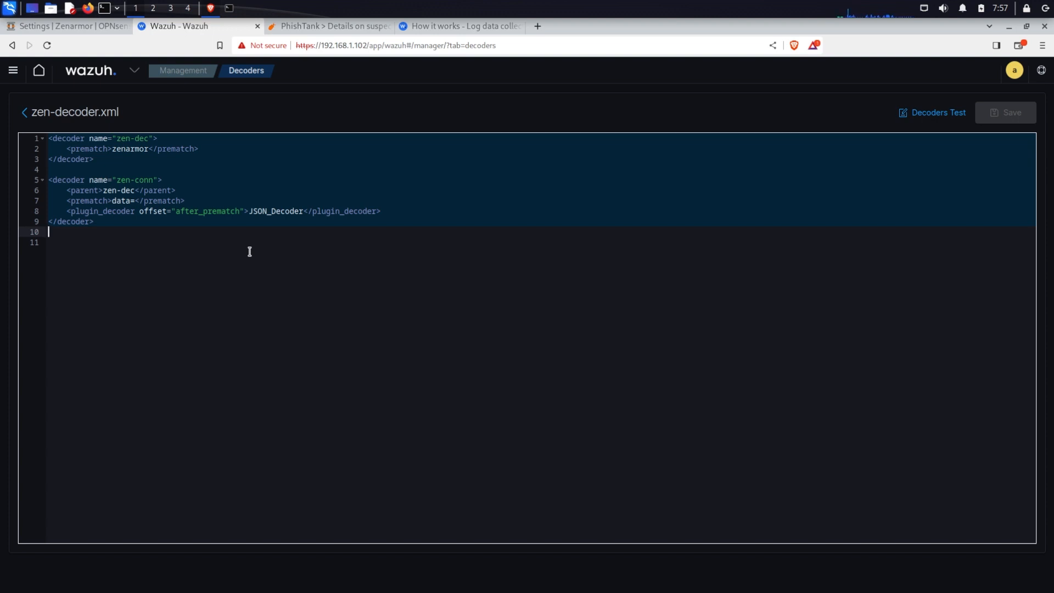
left_click(74, 148)
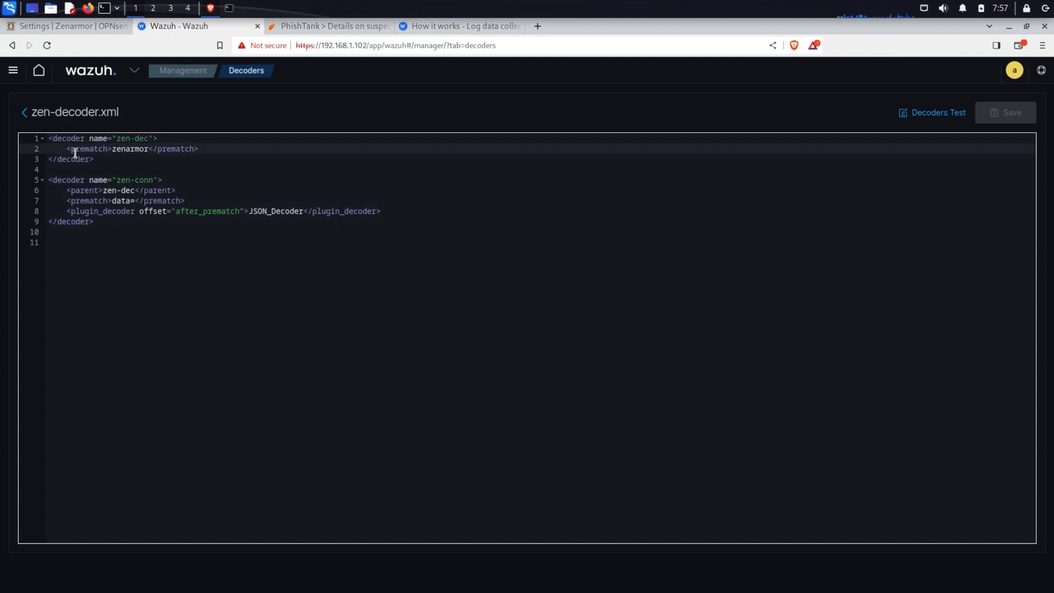
left_click_drag(68, 151, 197, 154)
left_click(177, 190)
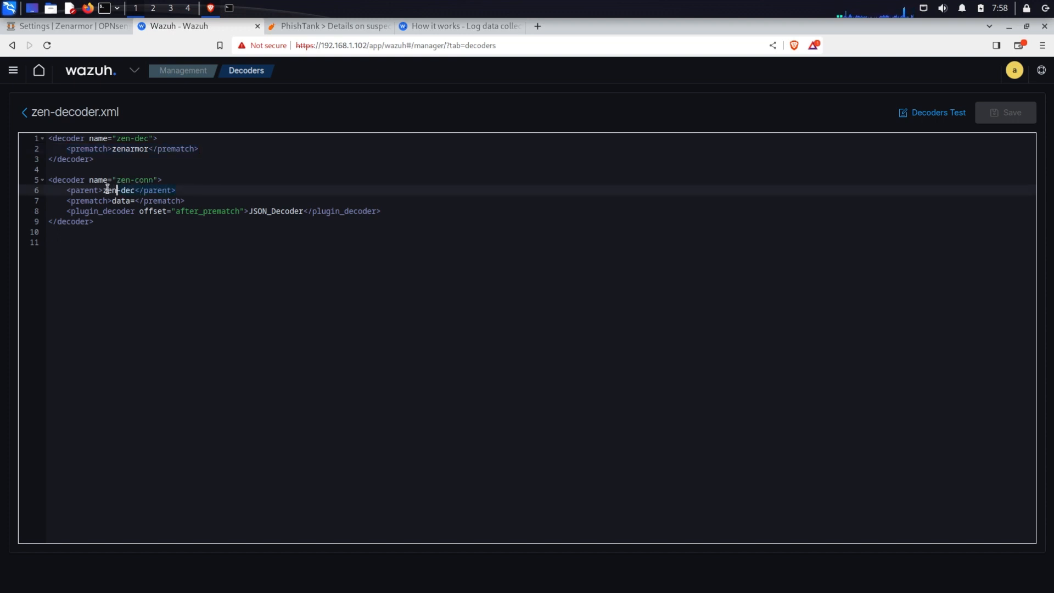
left_click(66, 190)
left_click(67, 203)
left_click(185, 201)
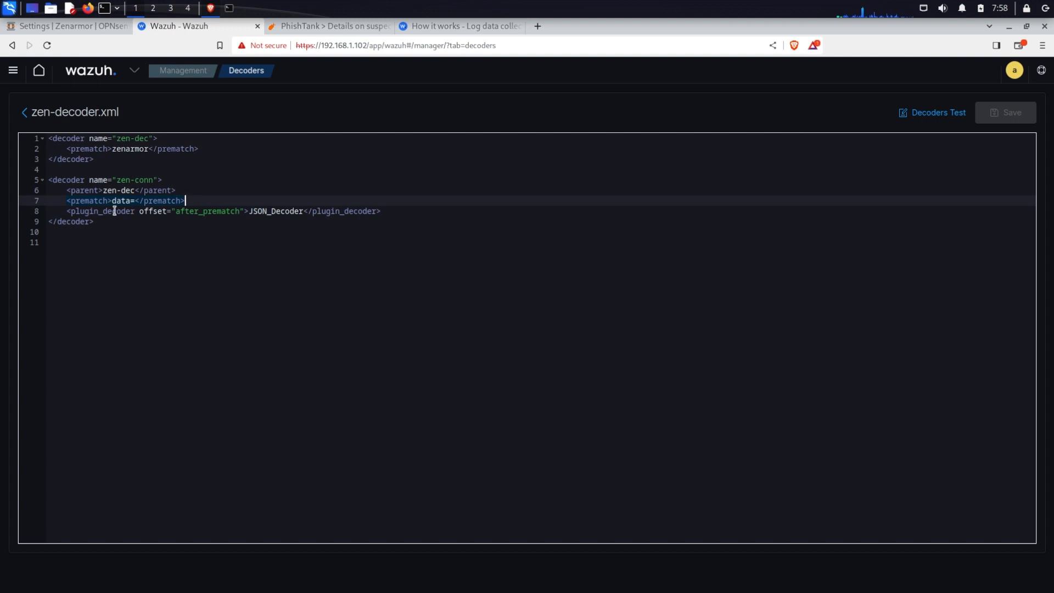
left_click(135, 210)
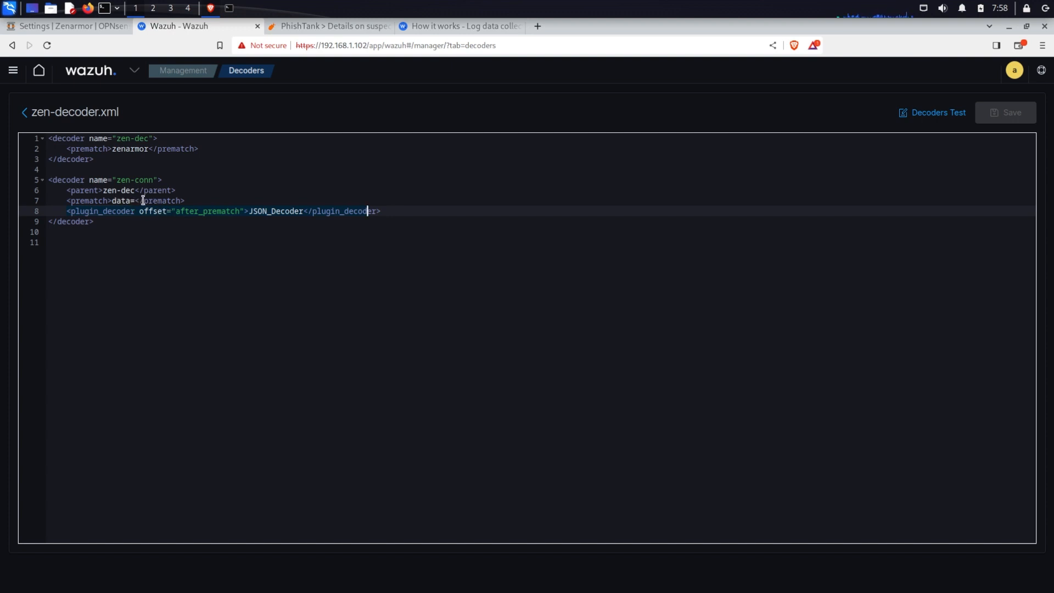
left_click(125, 201)
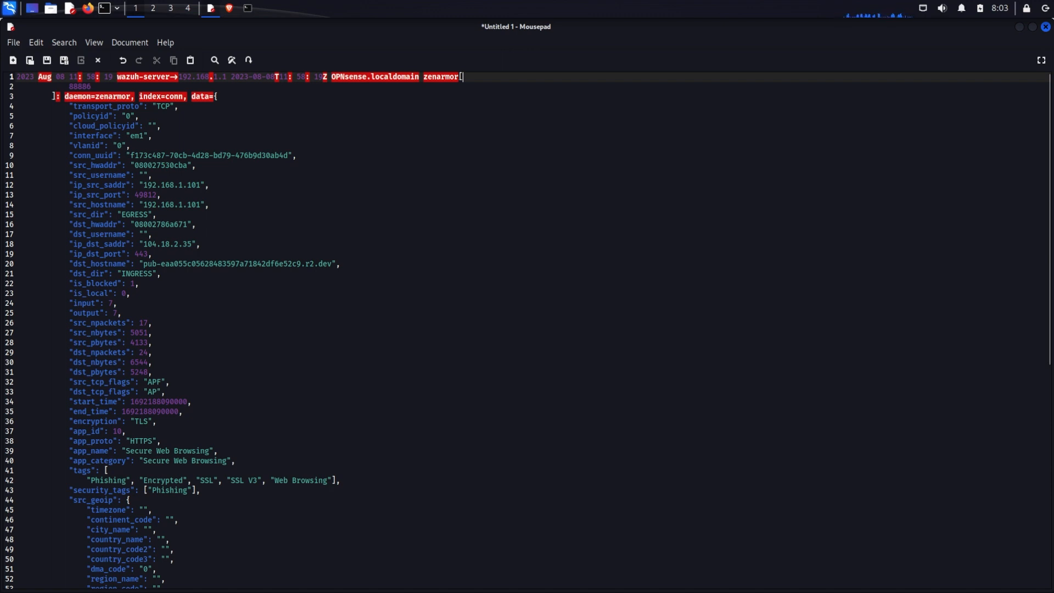
Examine the sample Zenarmor syslog message's header and its JSON data fields such as addresses and hostnames
left_click_drag(424, 77, 459, 77)
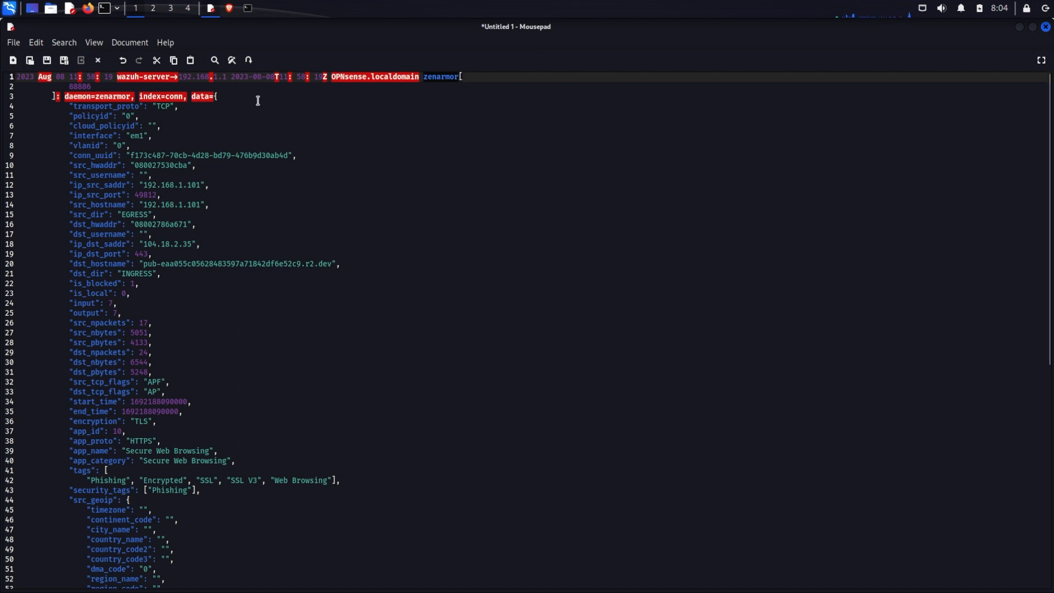
left_click(201, 97)
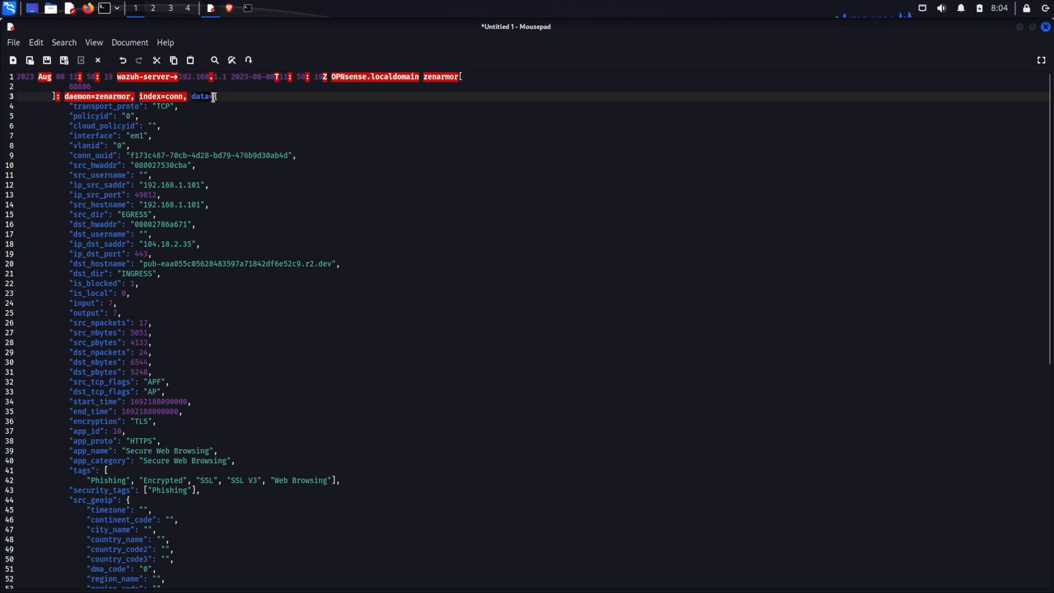
left_click(217, 97)
left_click_drag(71, 106, 221, 552)
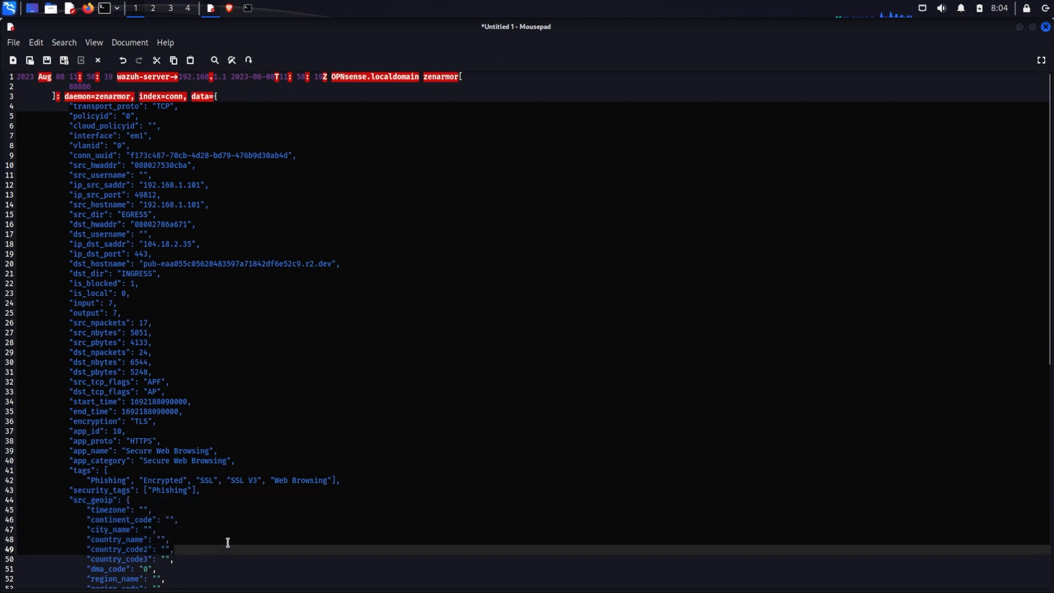
left_click(391, 228)
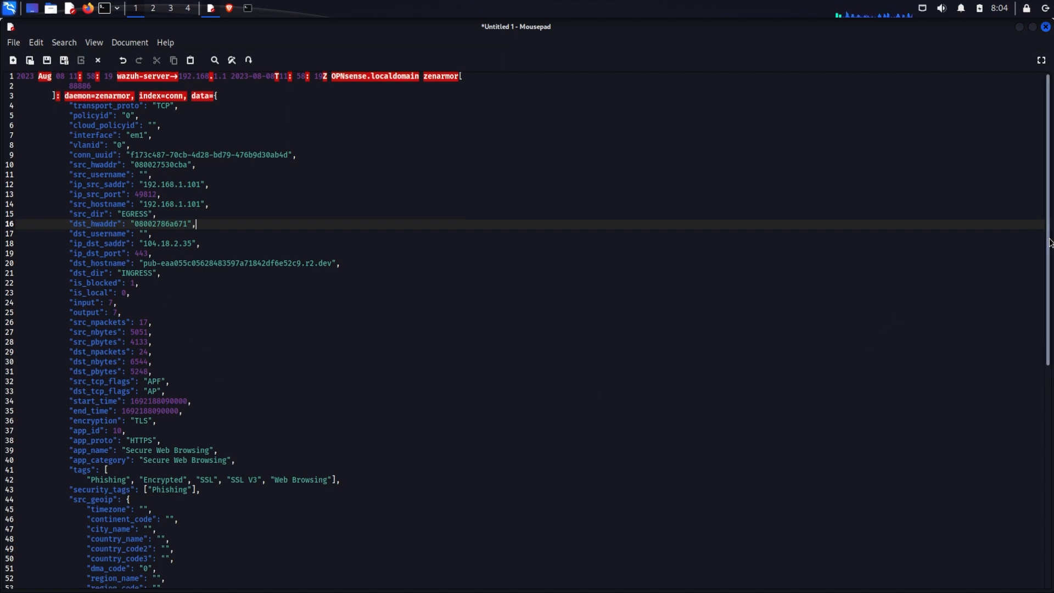
scroll(1038, 301, "down", 5)
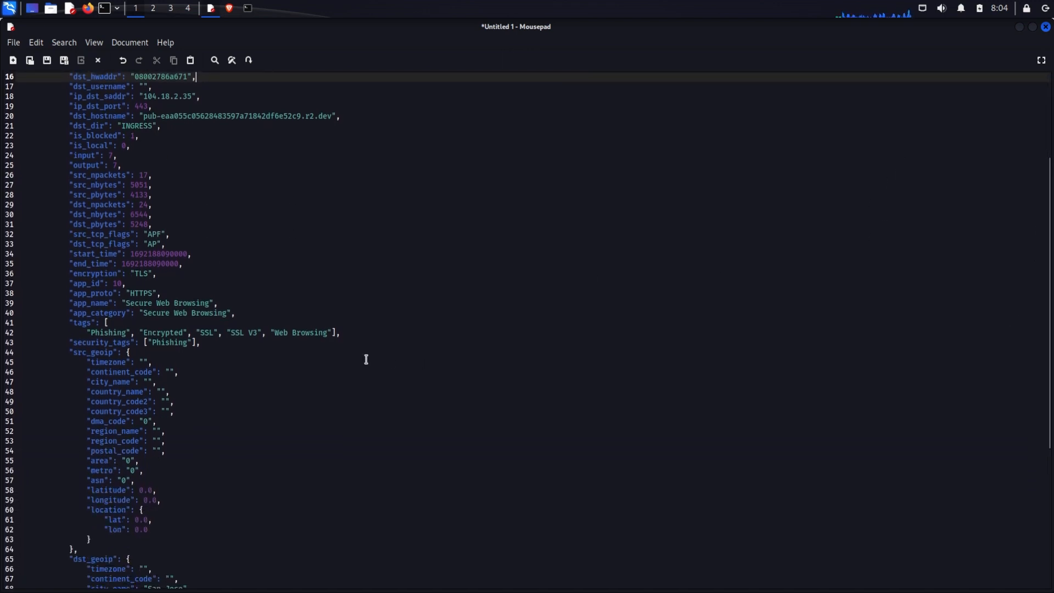
left_click_drag(70, 344, 211, 352)
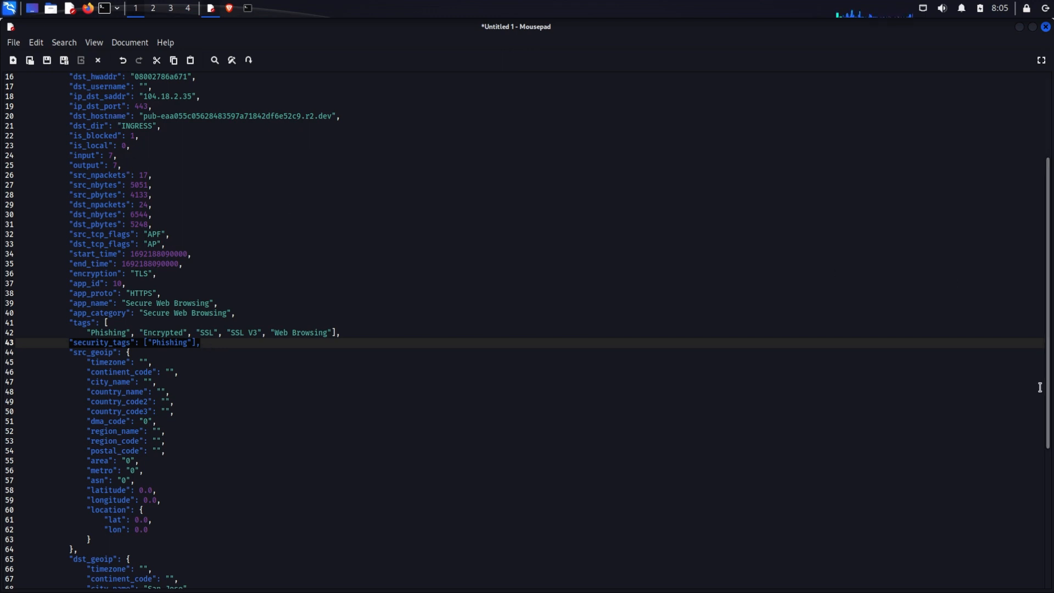
scroll(1049, 341, "up", 4)
scroll(1048, 330, "up", 2)
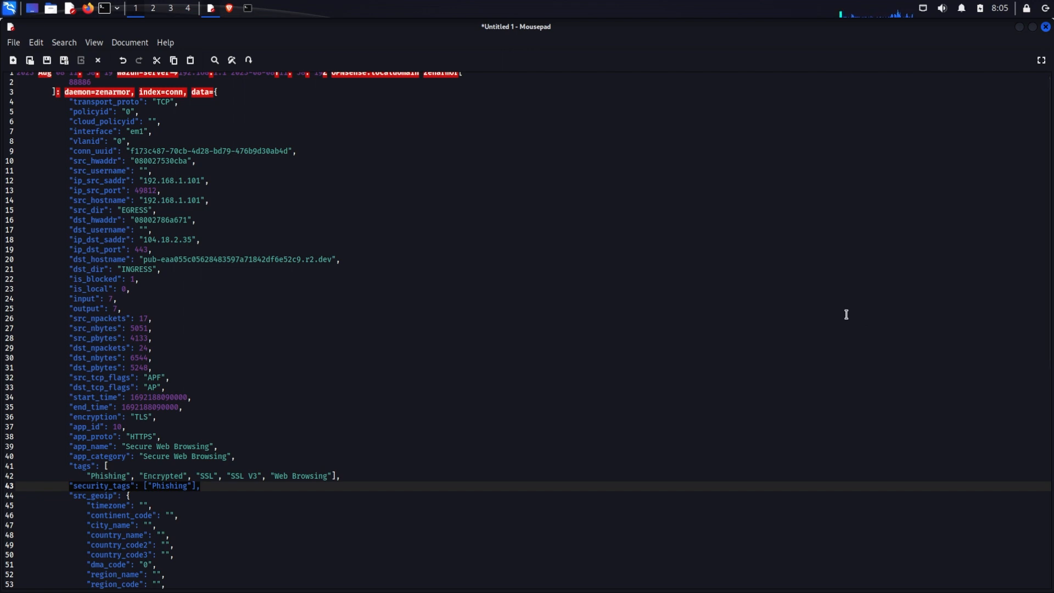
left_click_drag(69, 182, 222, 182)
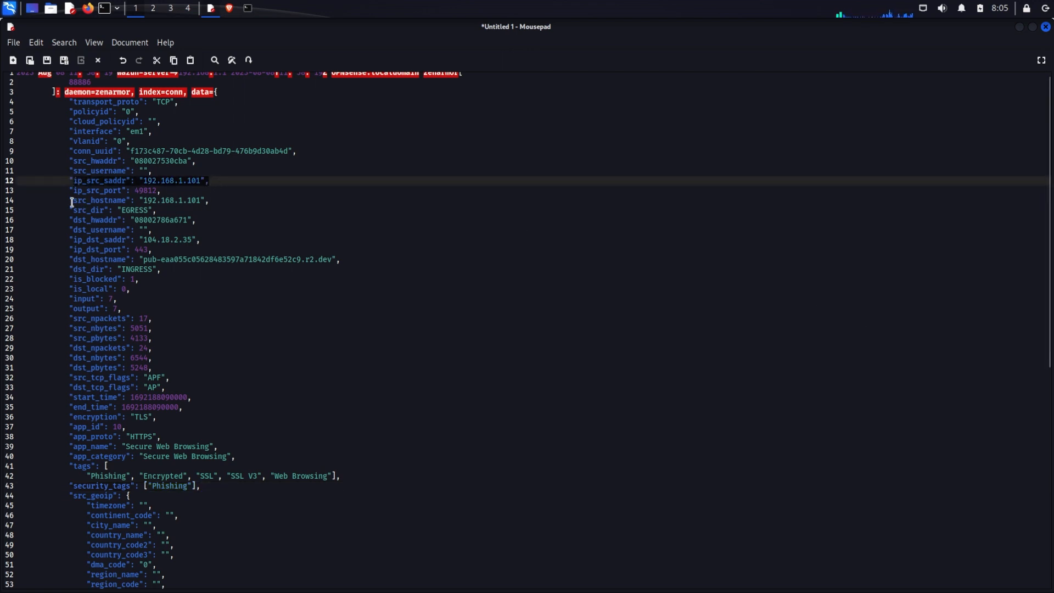
left_click_drag(71, 203, 202, 201)
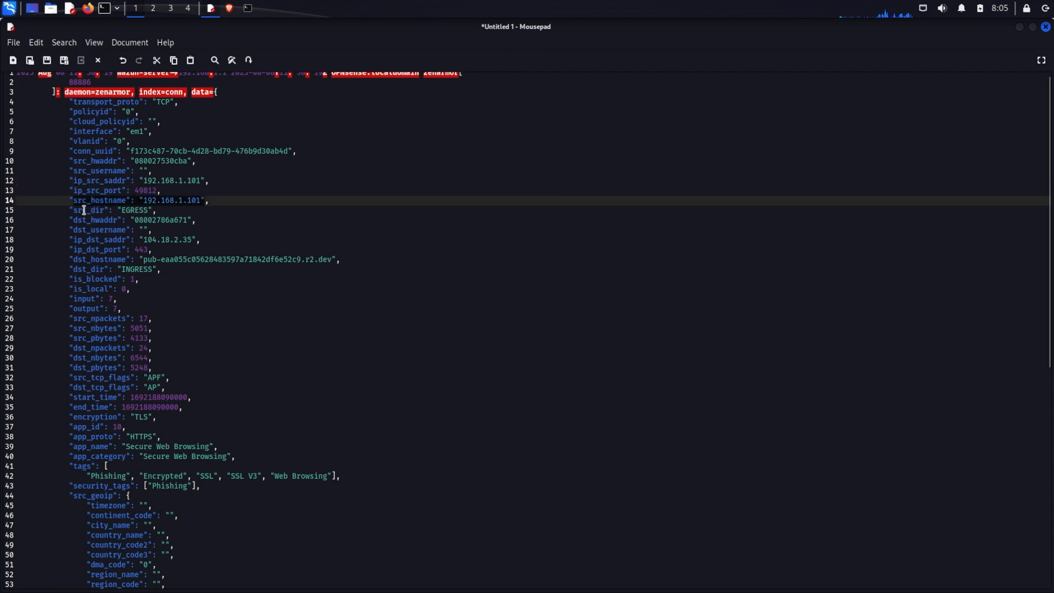
left_click_drag(71, 240, 231, 237)
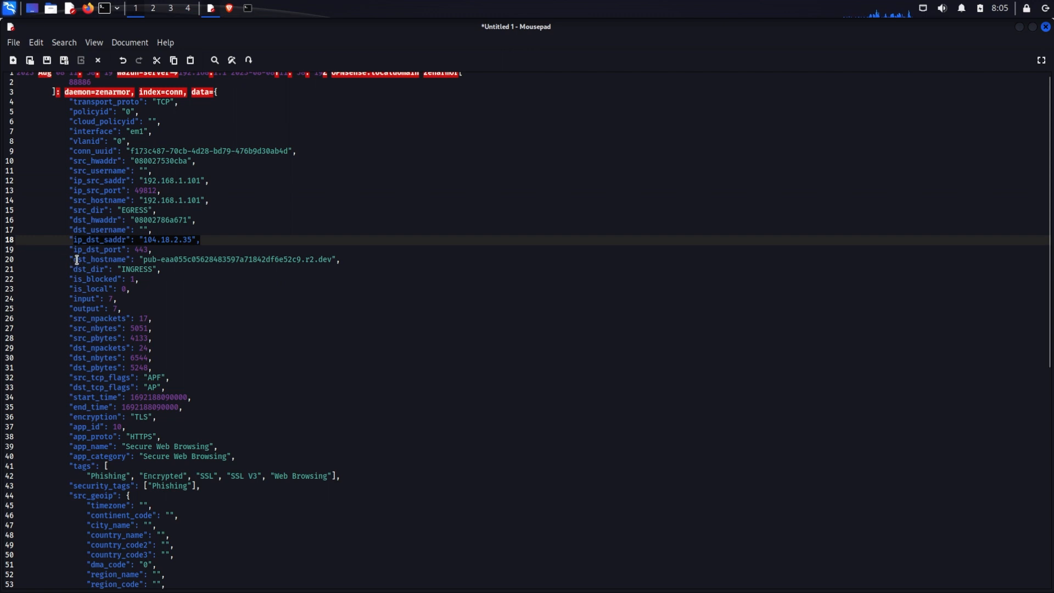
left_click_drag(73, 259, 337, 262)
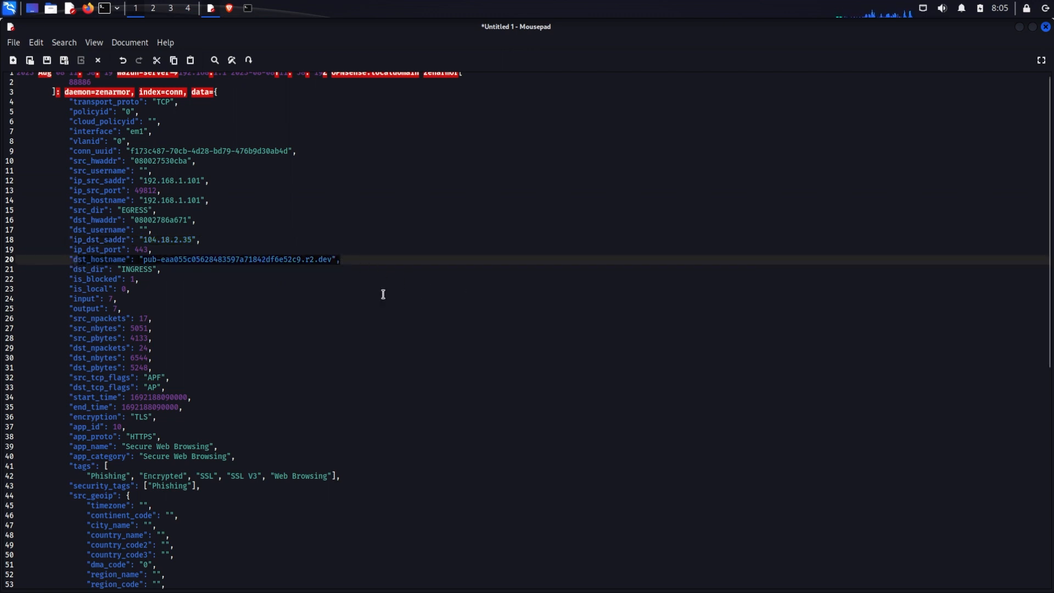
Switch back to the browser and open the Decoders Test panel for the custom decoder
key("alt+Tab")
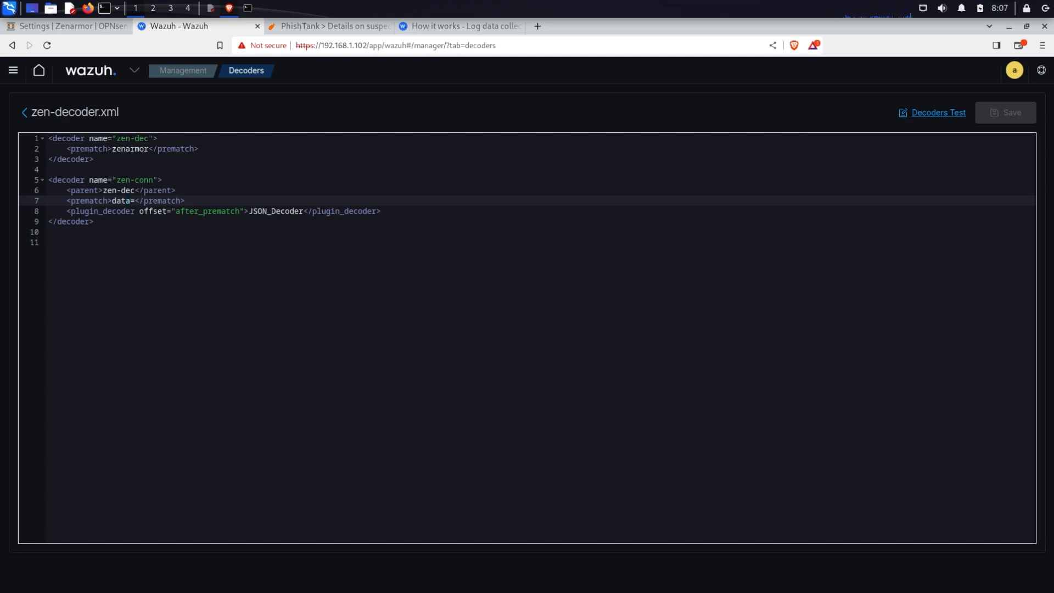
left_click(927, 117)
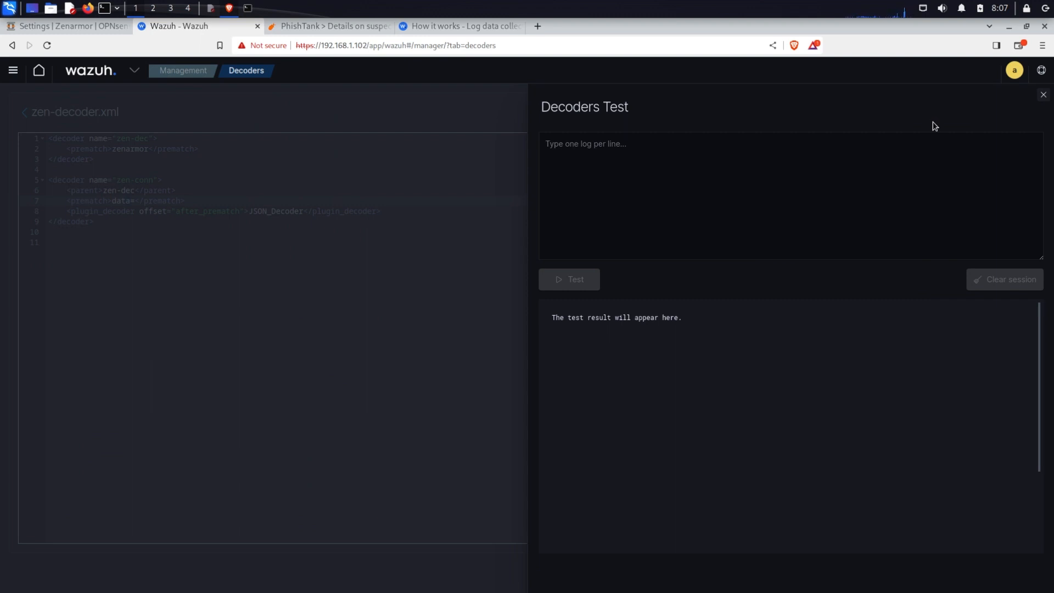
left_click(562, 147)
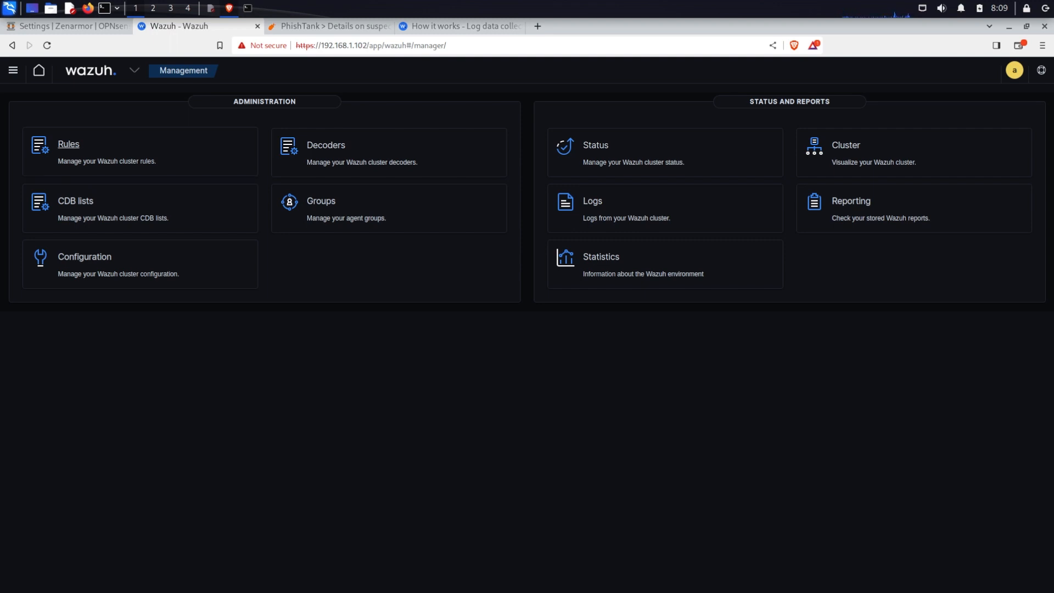
Open the custom rules file zenarmor-rules.xml and examine base rule 100011's decoded_as, description and options
left_click(68, 144)
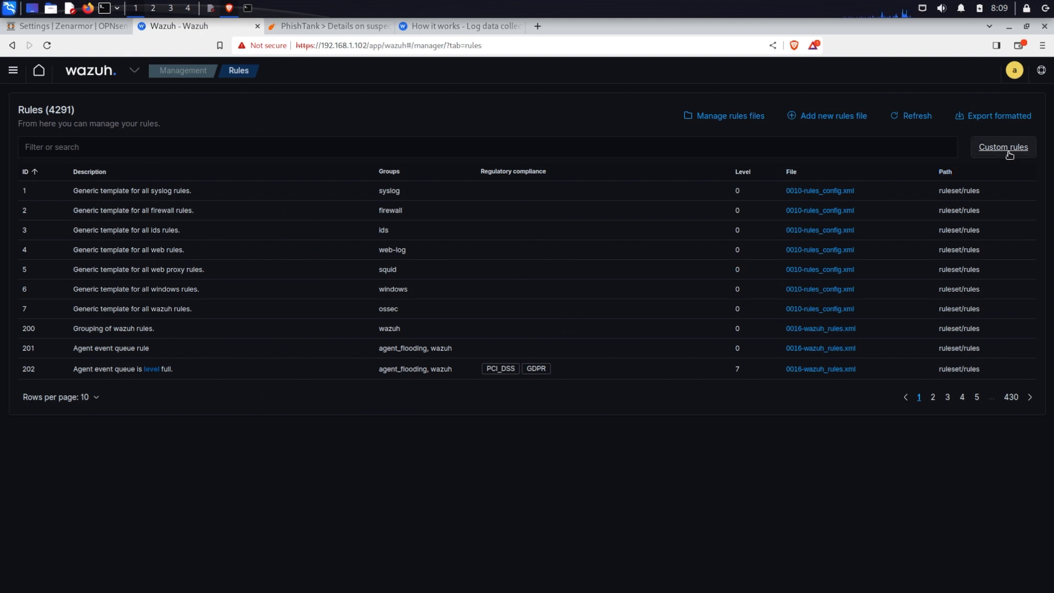
left_click(1009, 153)
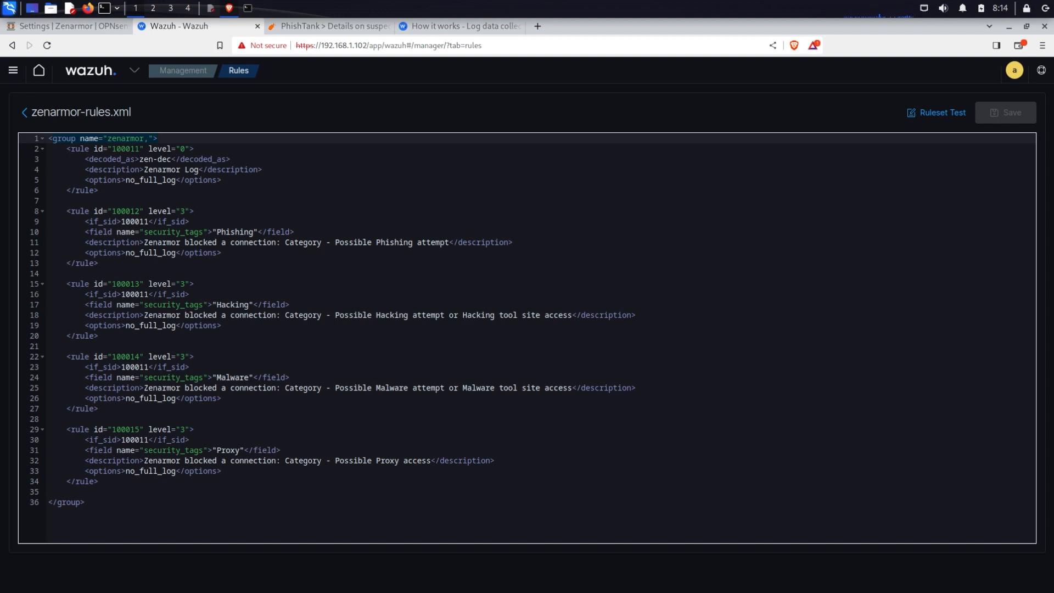
left_click_drag(31, 112, 105, 112)
left_click(181, 117)
left_click(58, 141)
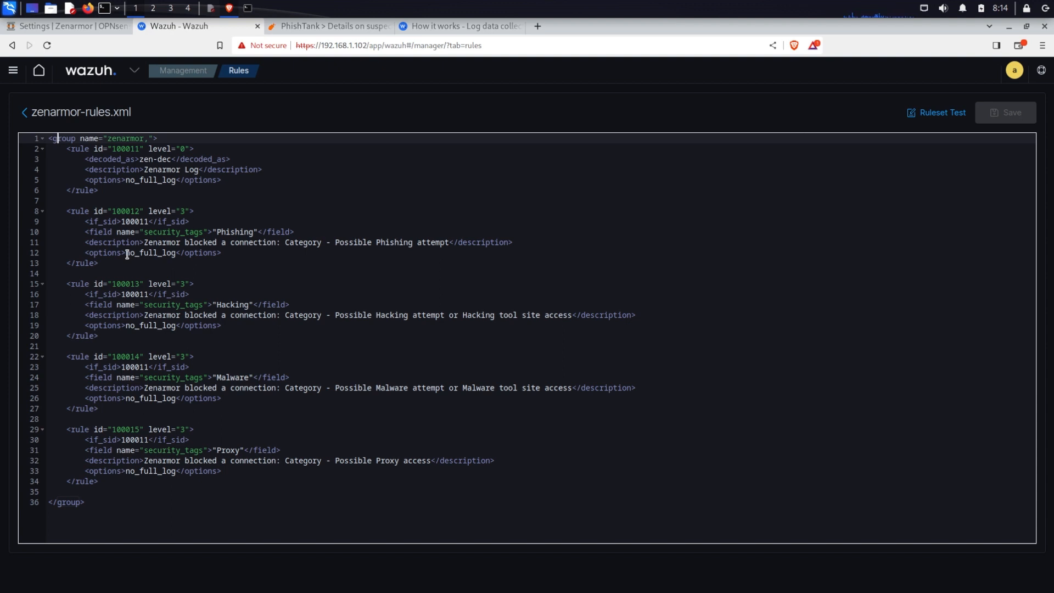
left_click(67, 150)
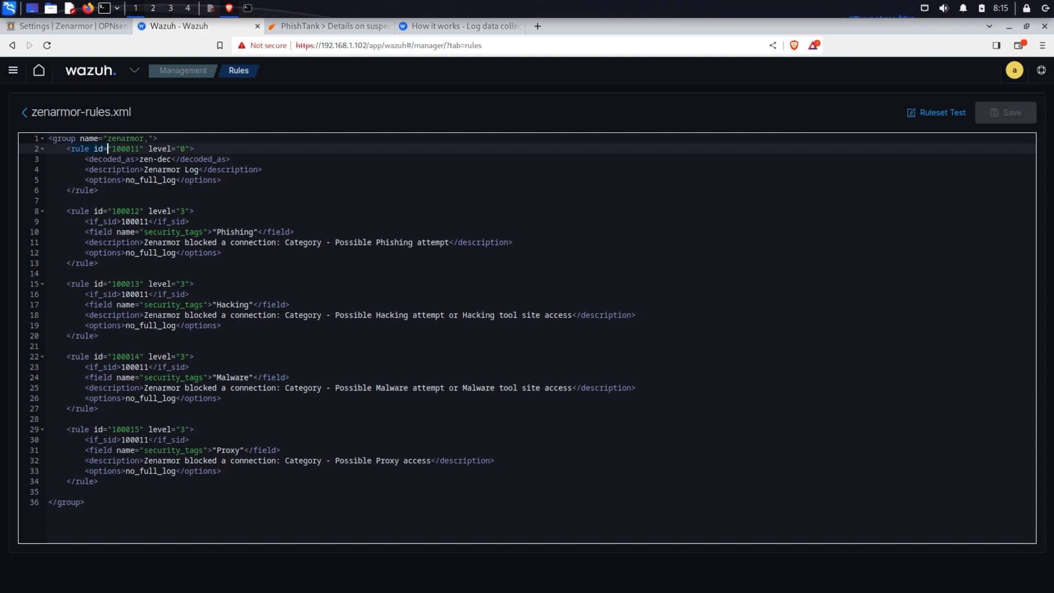
key("Right")
key("Right")
key("Right")
key("Right")
left_click(84, 159)
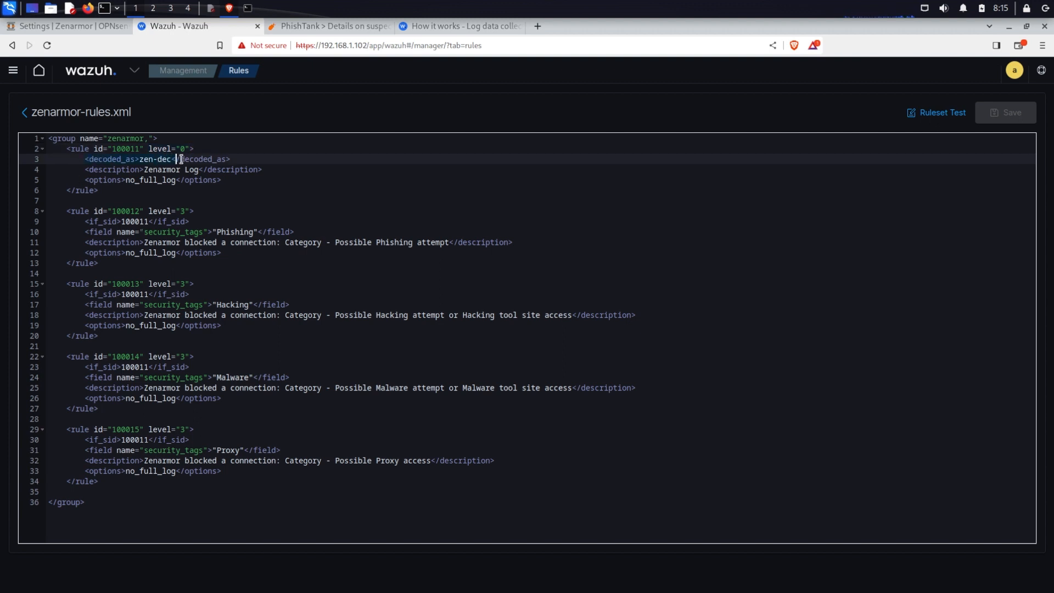
left_click(229, 160)
left_click(233, 179)
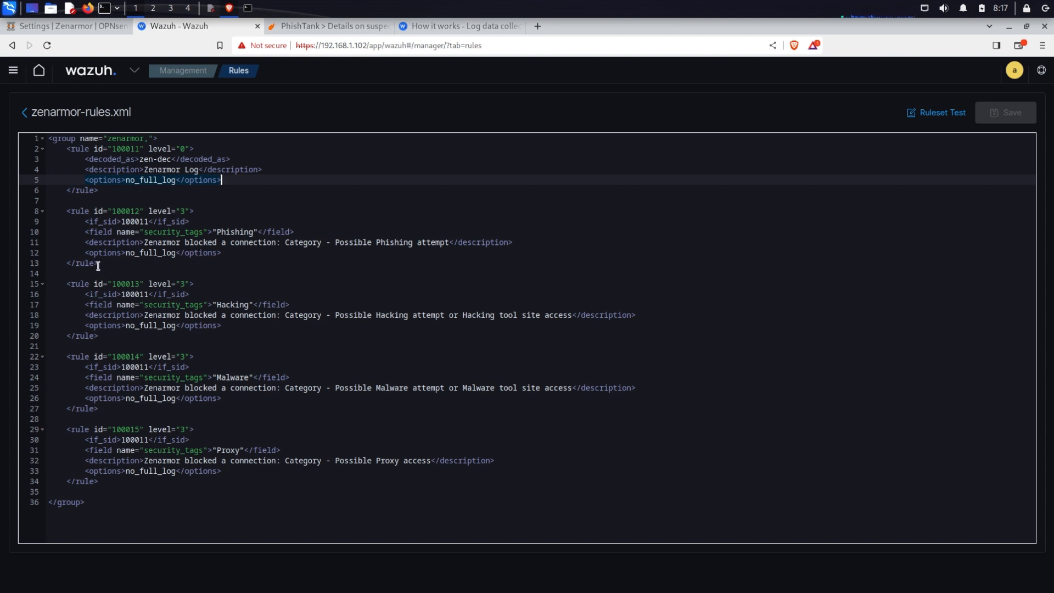
Examine the child rules matching security_tags values Phishing, Hacking, Malware and Proxy with their descriptions
left_click_drag(98, 266, 60, 214)
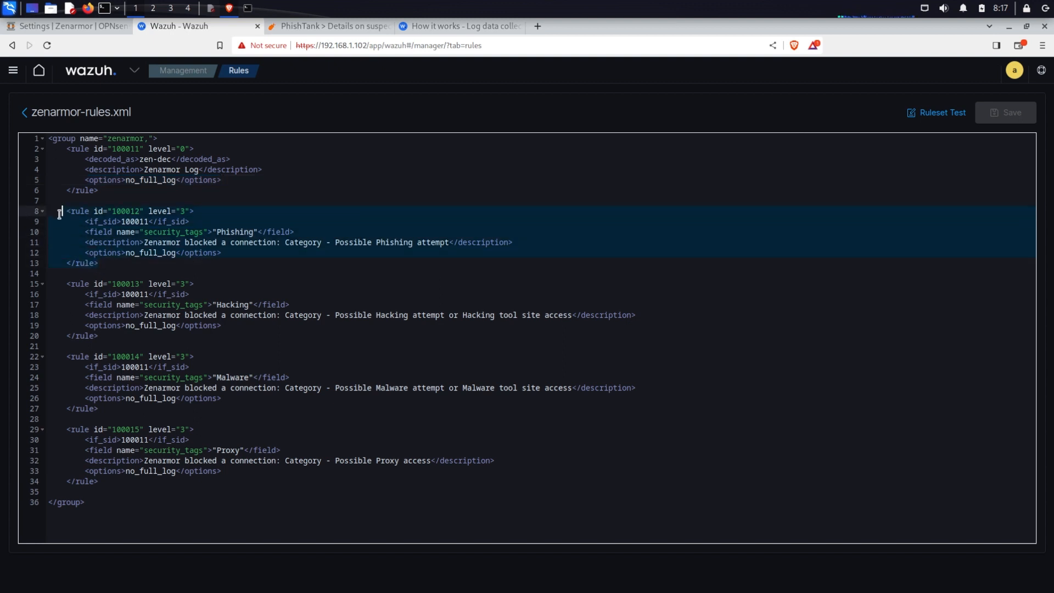
left_click(95, 189)
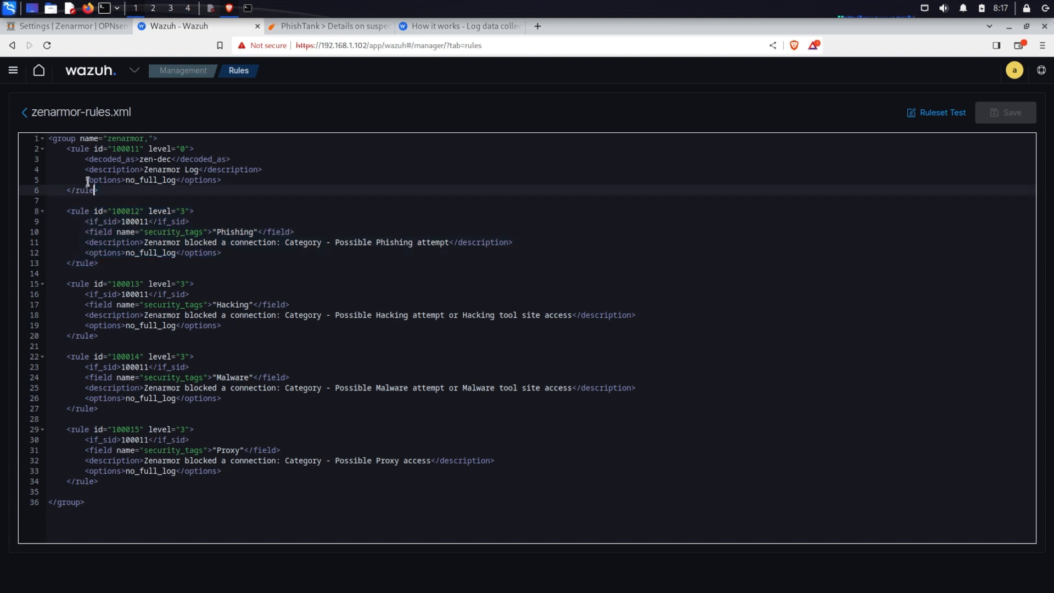
left_click(52, 138)
left_click_drag(105, 272, 66, 211)
left_click(310, 192)
left_click(101, 223)
left_click(122, 223)
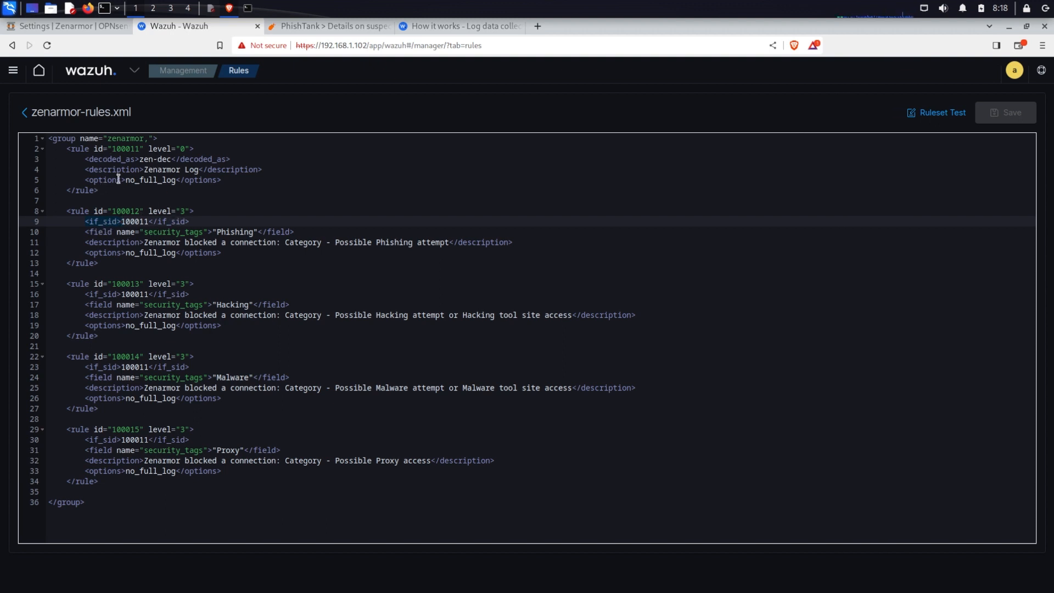
left_click(87, 234)
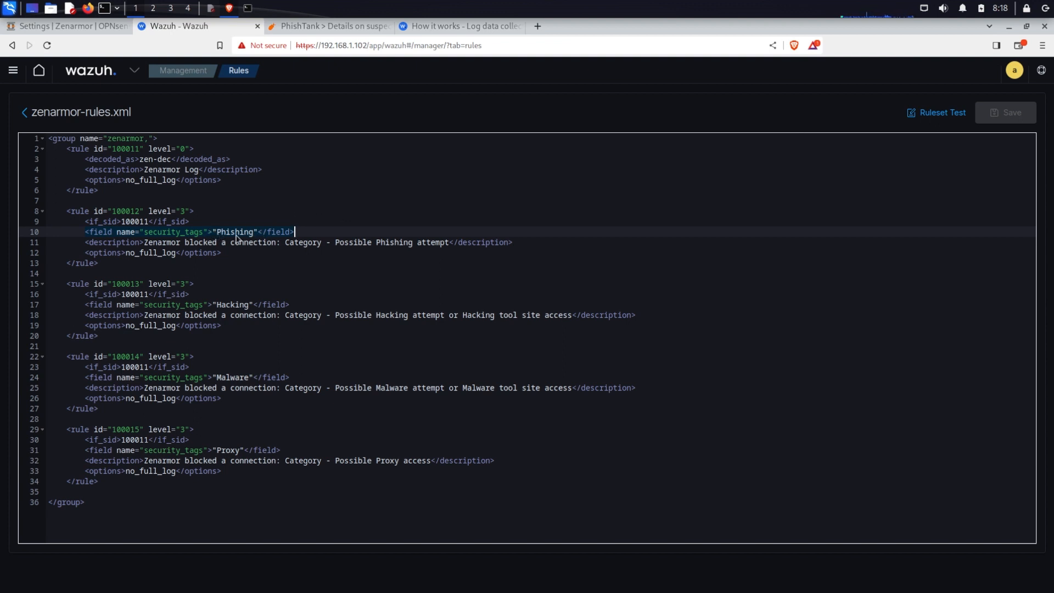
left_click(254, 232)
left_click_drag(215, 230, 252, 230)
left_click(87, 244)
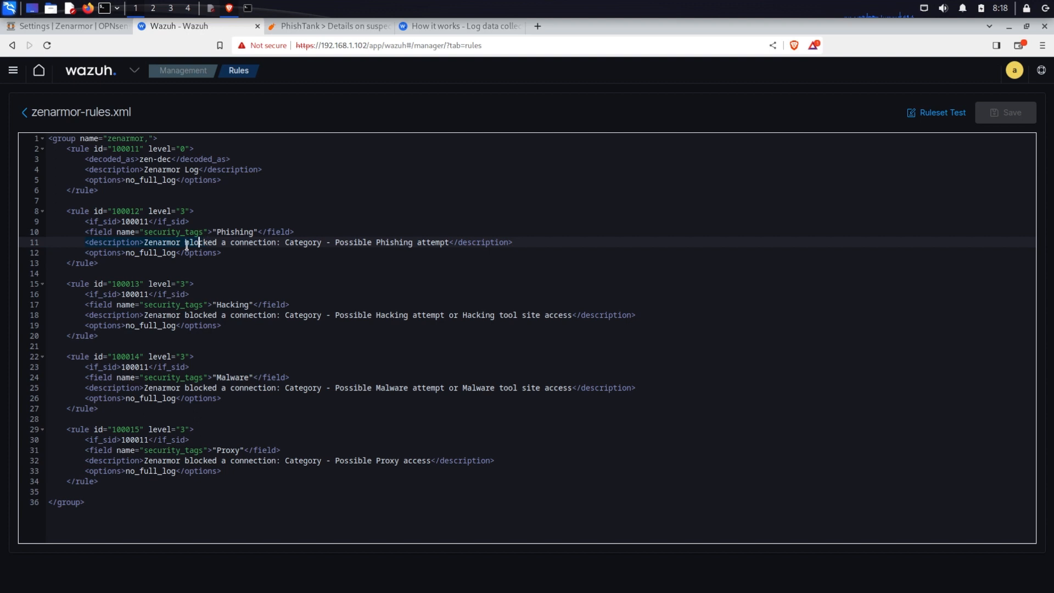
left_click(112, 242)
left_click_drag(145, 242, 298, 243)
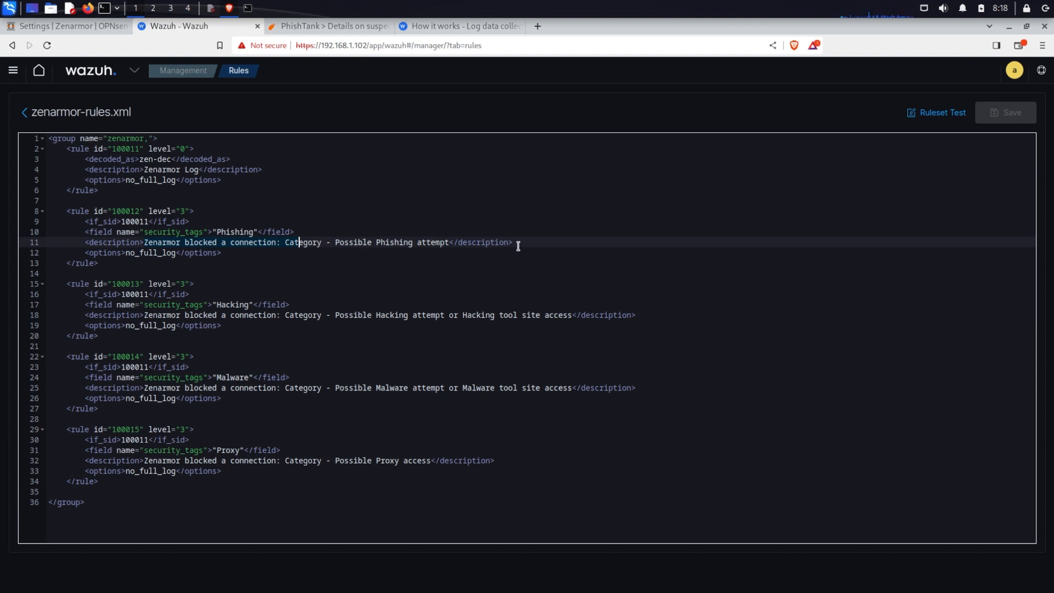
left_click_drag(515, 243, 85, 238)
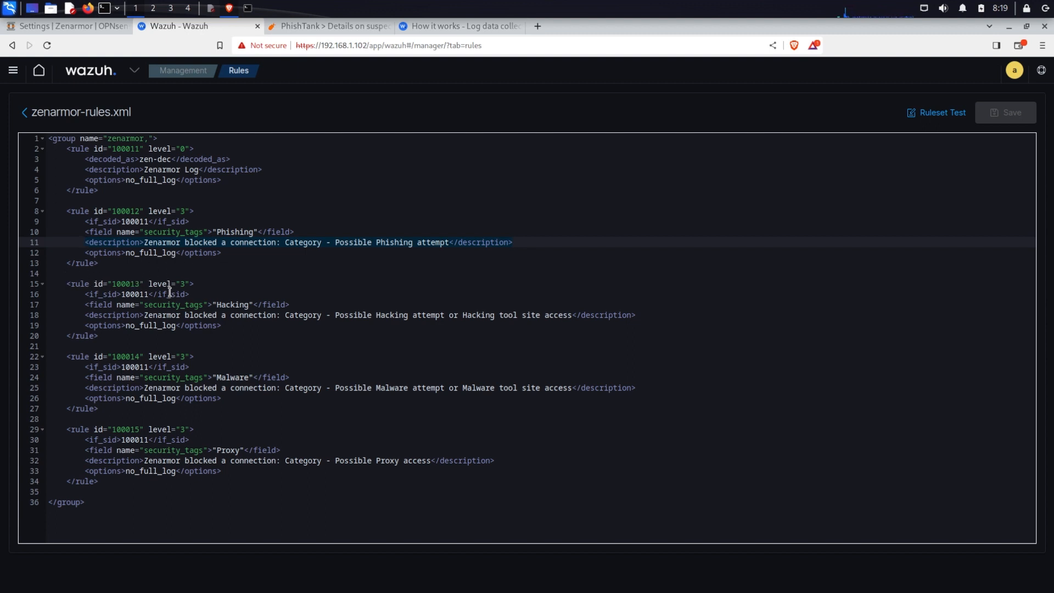
triple_click(146, 307)
left_click_drag(211, 311, 226, 305)
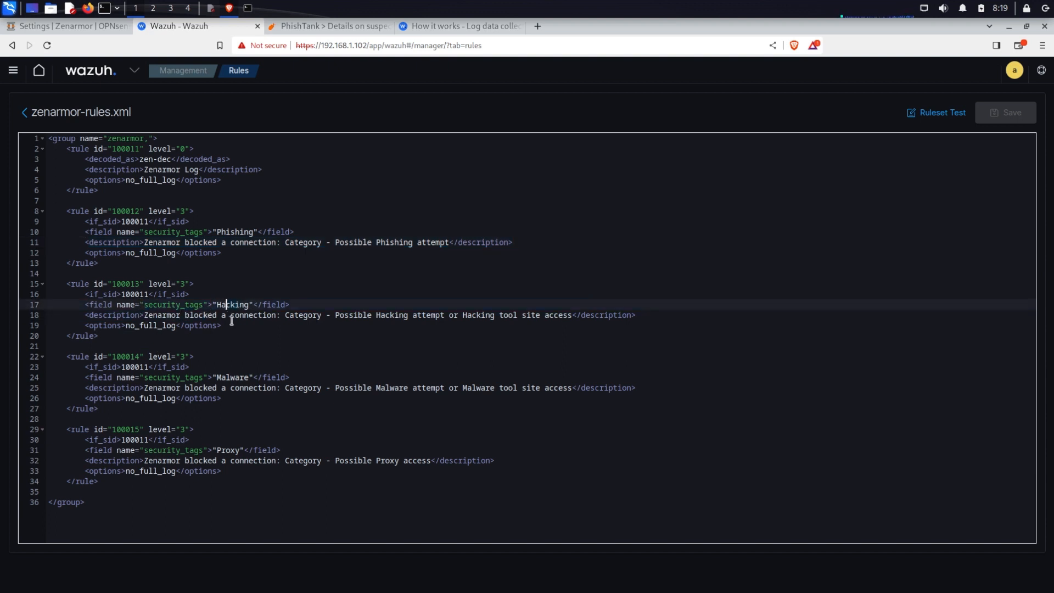
left_click(239, 378)
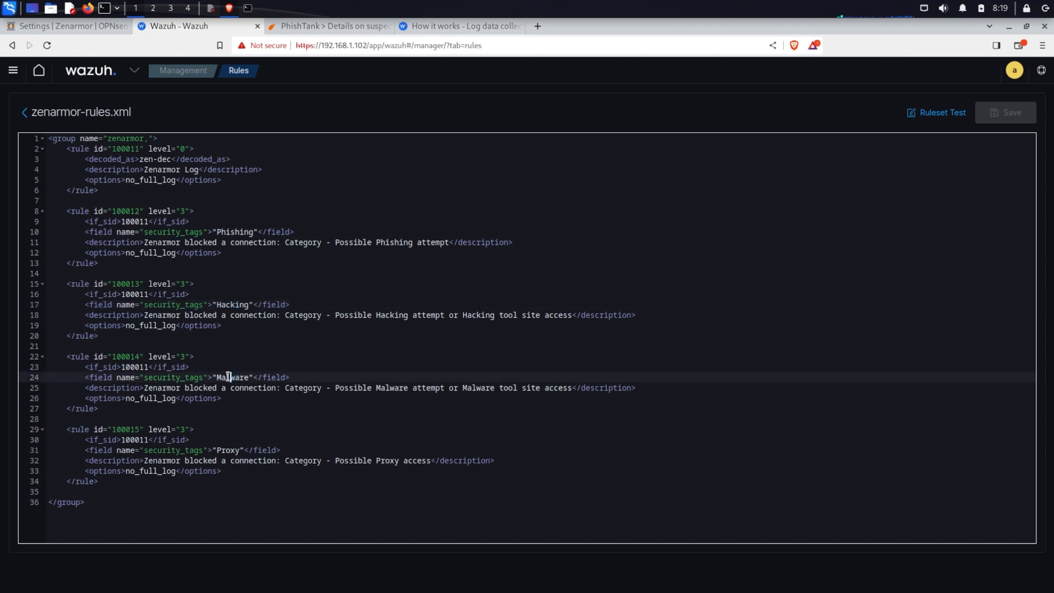
Open the verified phishing site from its PhishTank submission page to test Zenarmor blocking
left_click(225, 450)
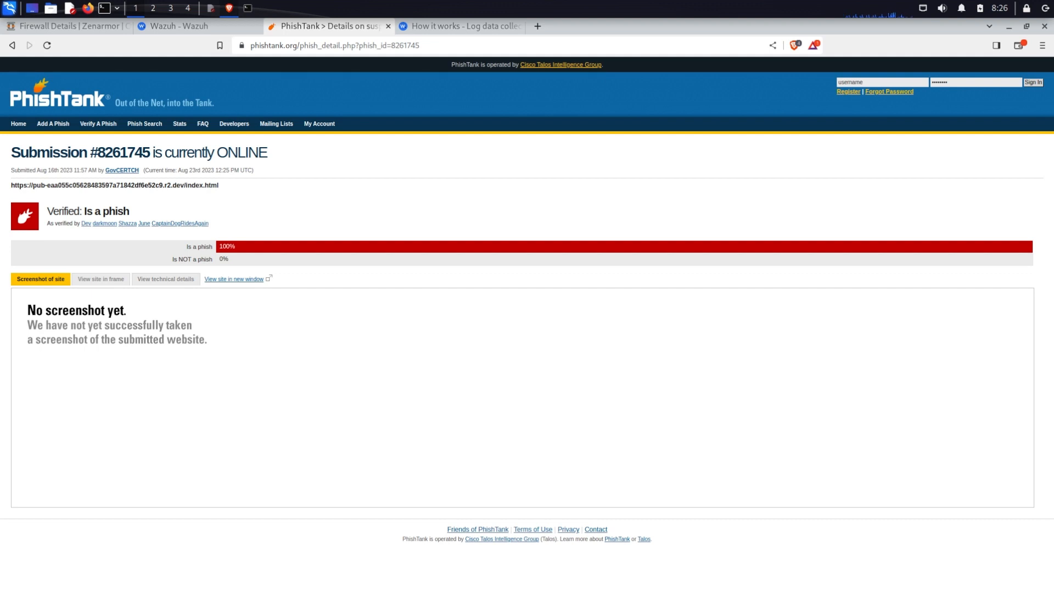
left_click_drag(219, 186, 248, 193)
left_click(91, 282)
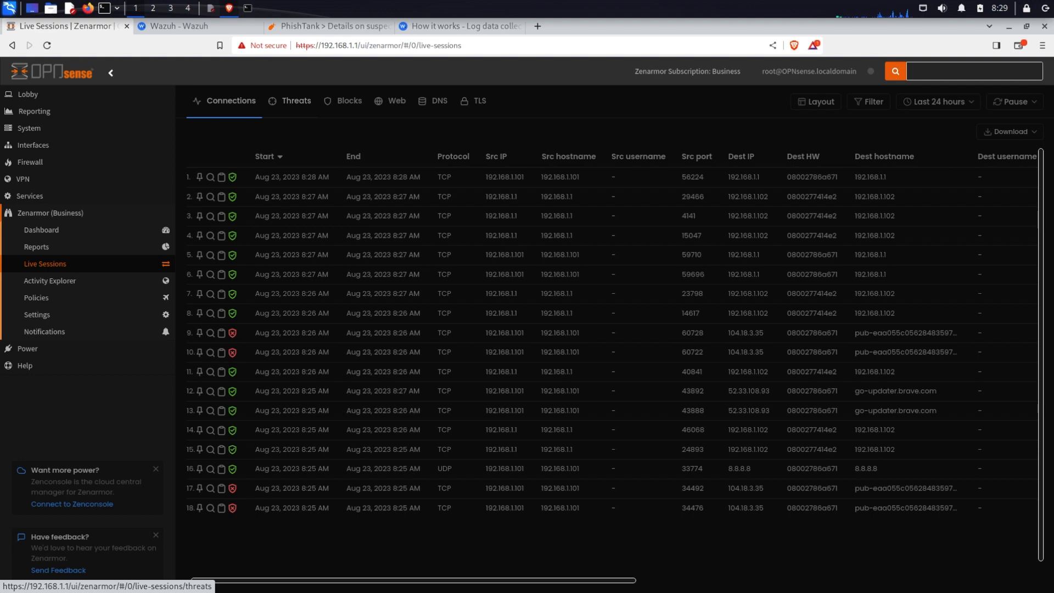
Examine the Threats list in Zenarmor's live sessions, scrolling across its columns
left_click(296, 109)
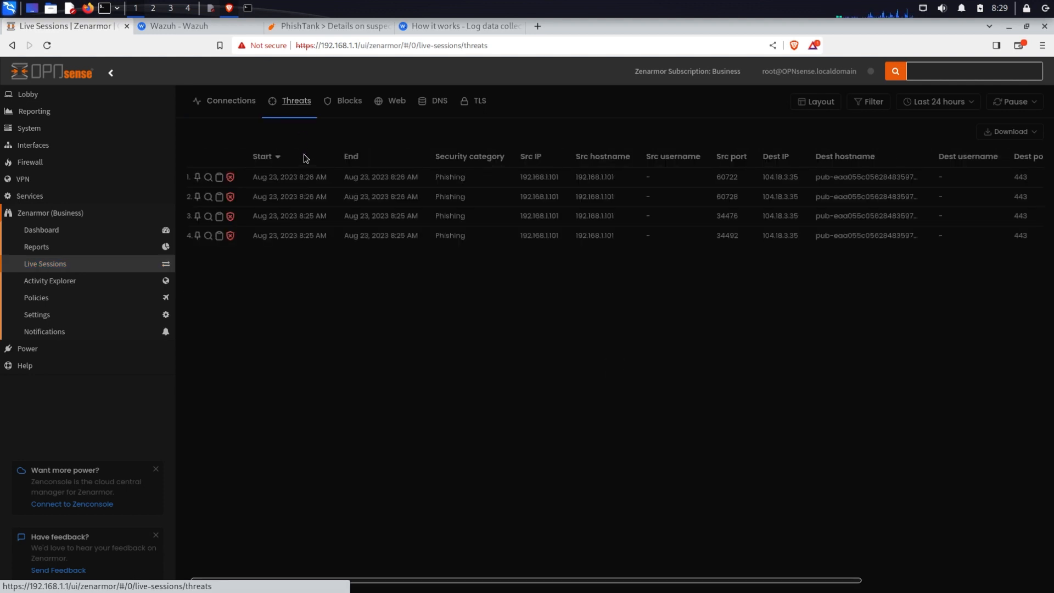
left_click_drag(624, 584, 680, 585)
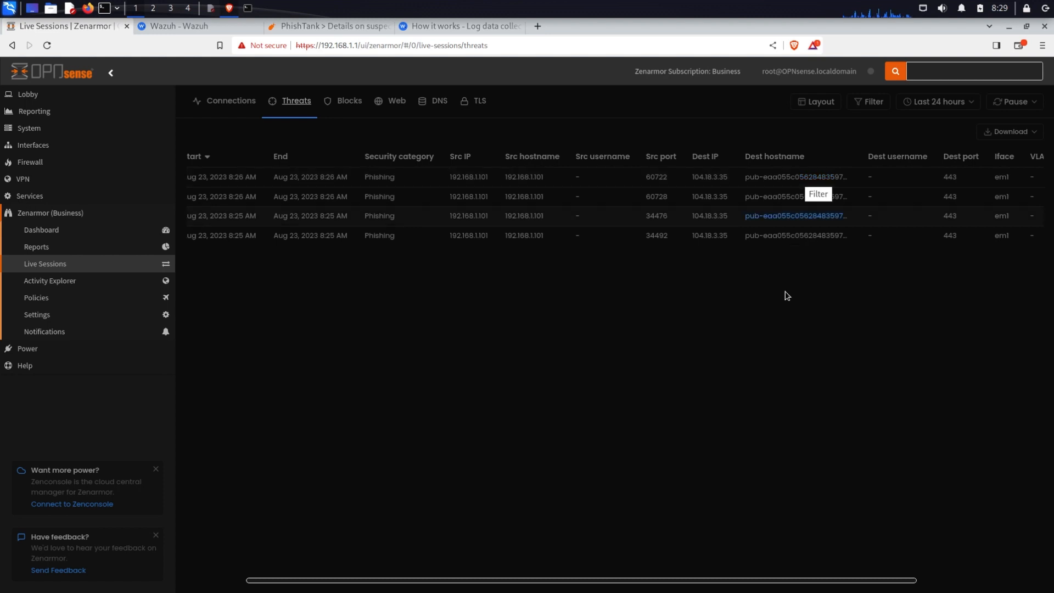
left_click_drag(649, 584, 580, 581)
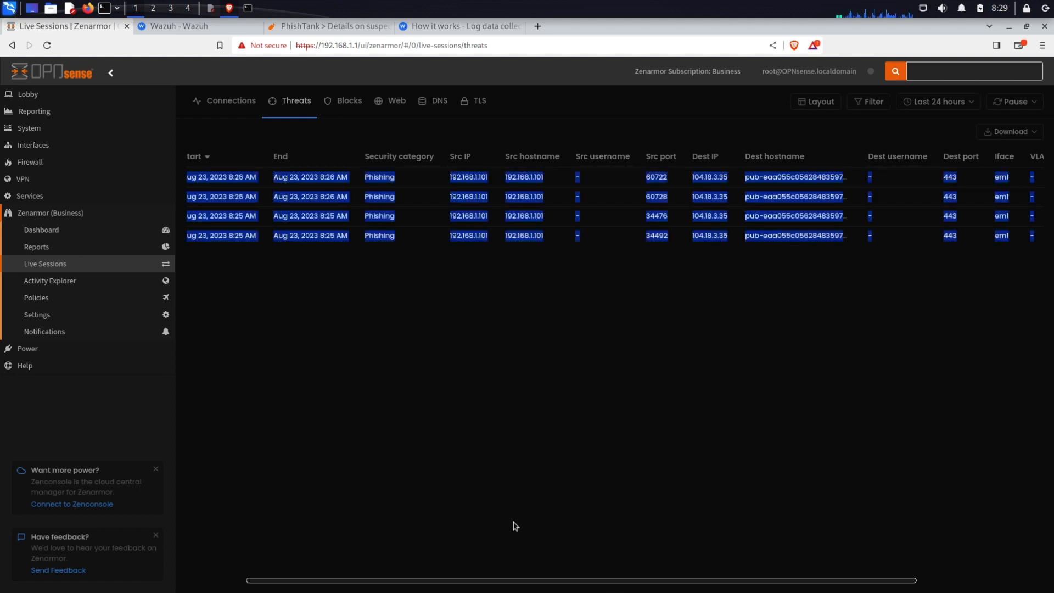
left_click(405, 240)
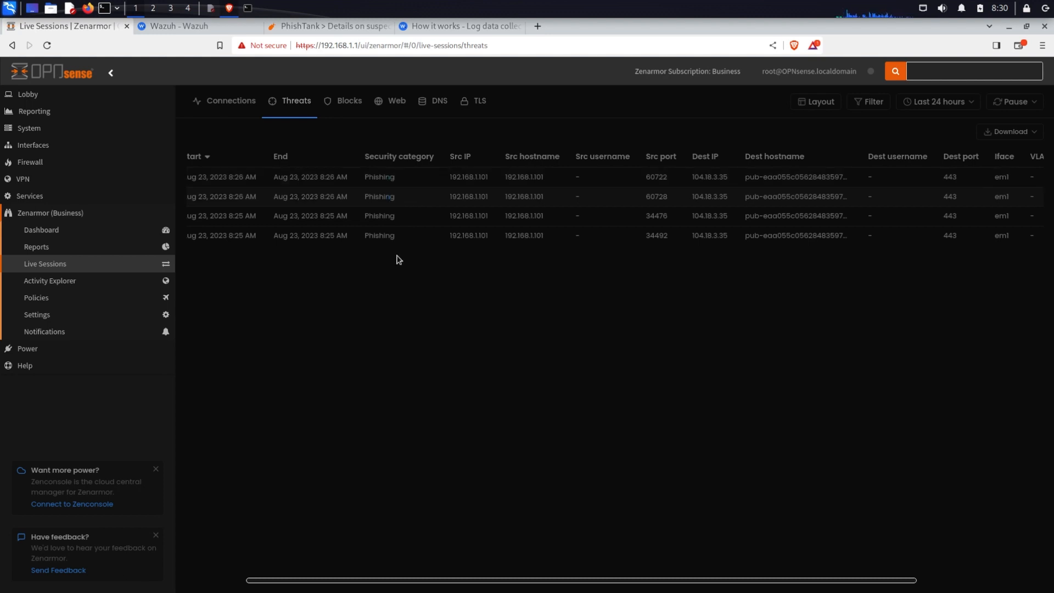
scroll(410, 580, "left", 3)
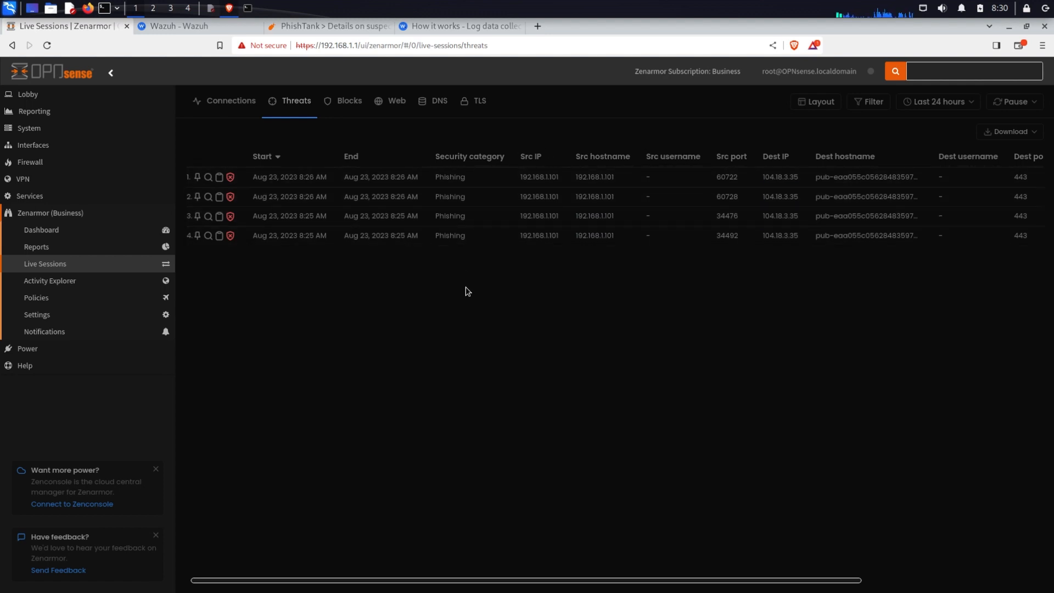
Switch to Wazuh and open the Events list of the Security events module
key("ctrl+Tab")
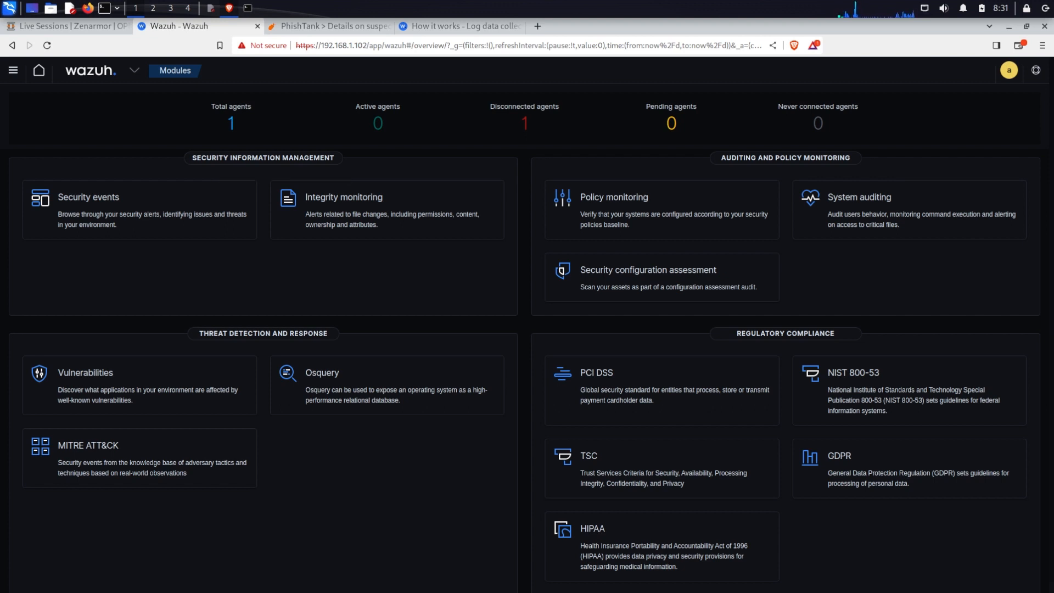
left_click(134, 70)
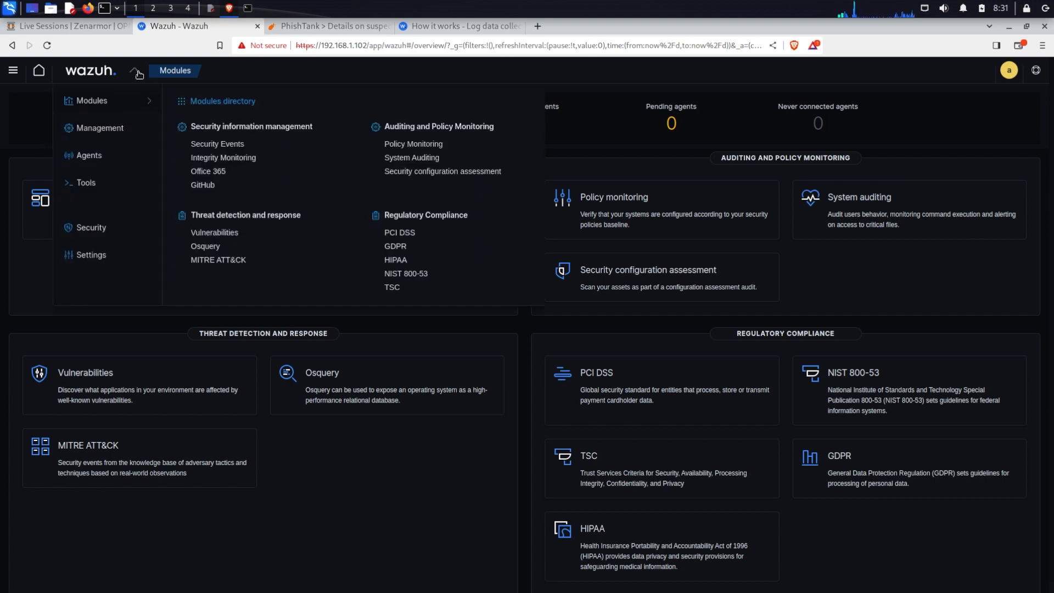
left_click(232, 101)
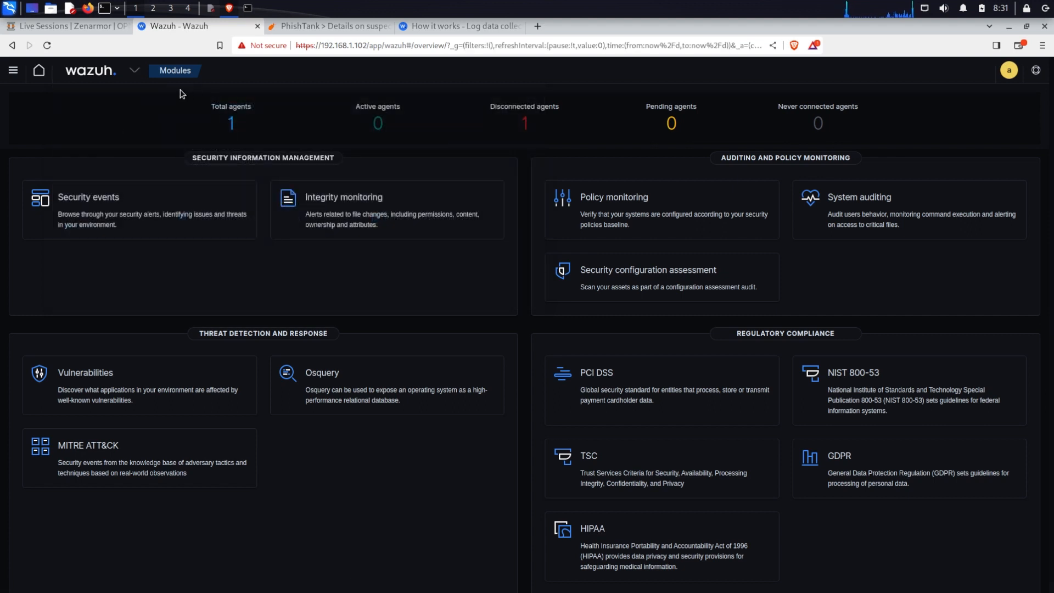
left_click(103, 207)
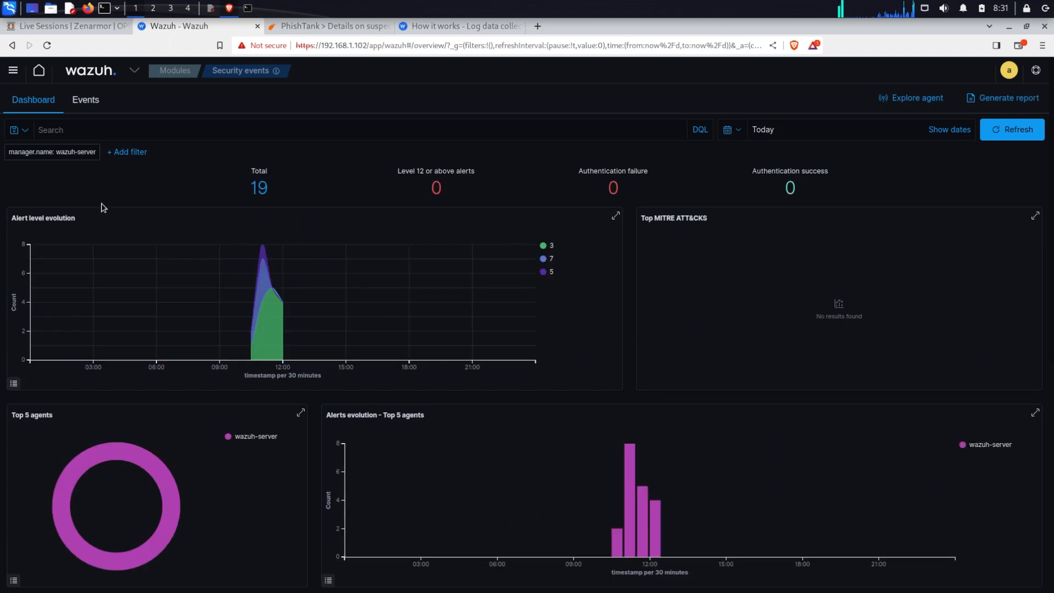
left_click(84, 101)
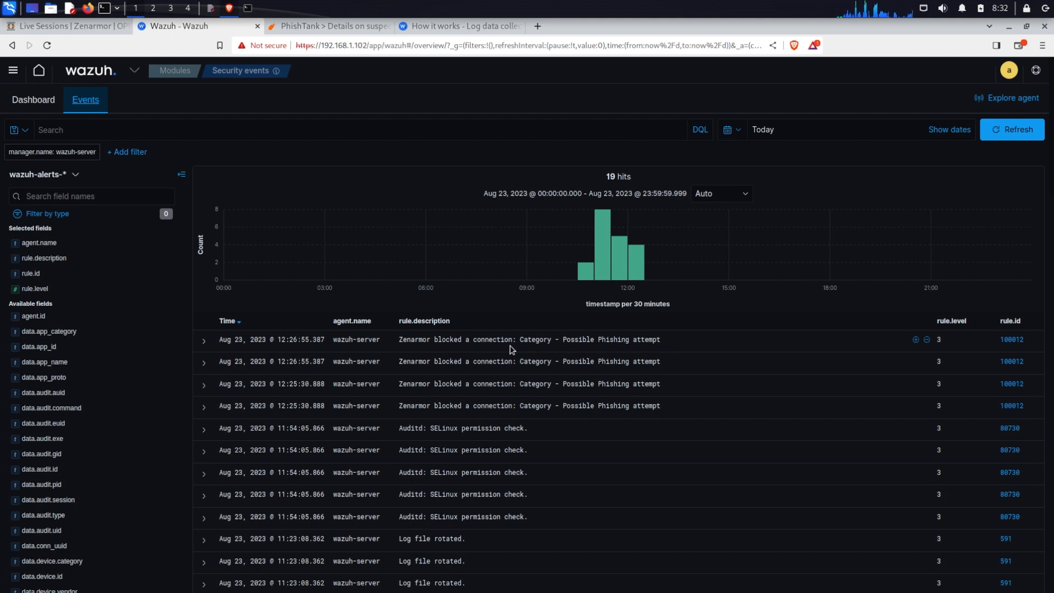
Expand the latest Zenarmor phishing alert and examine its decoded fields such as destination hostname, tags and decoder name
left_click_drag(219, 340, 661, 345)
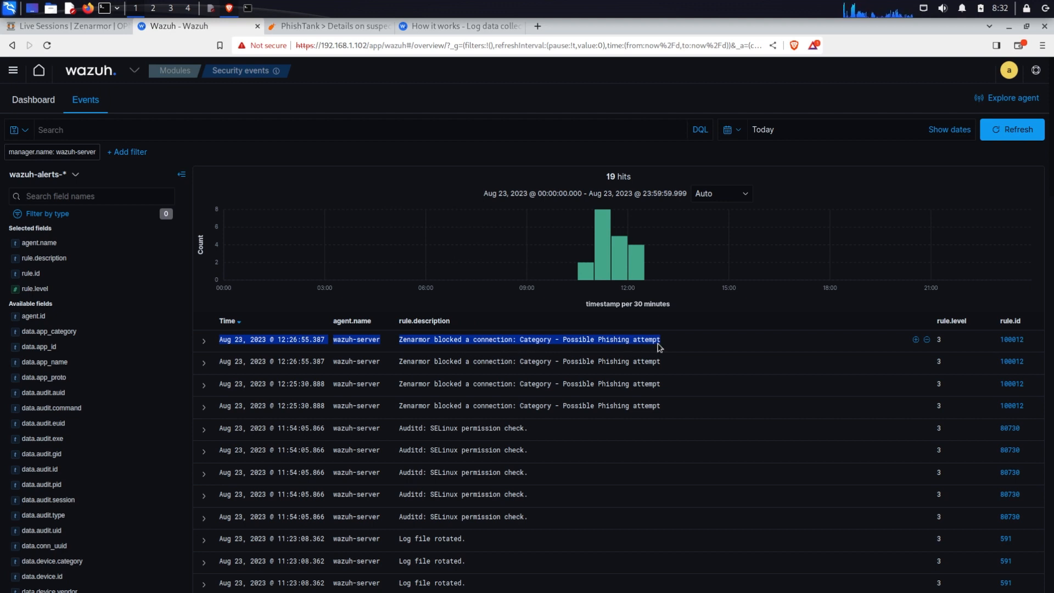
left_click(203, 341)
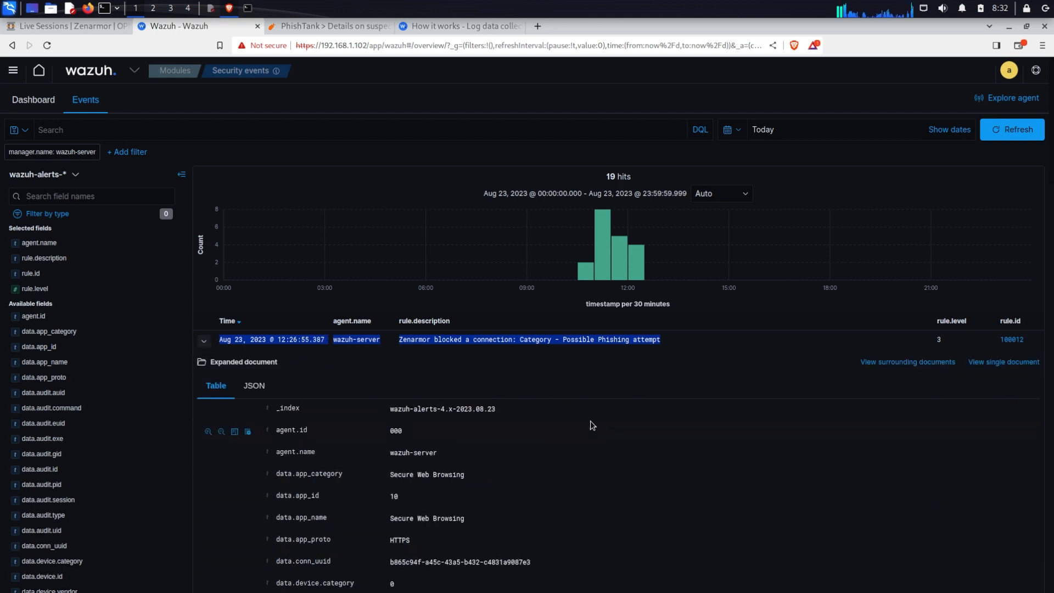
scroll(786, 430, "down", 5)
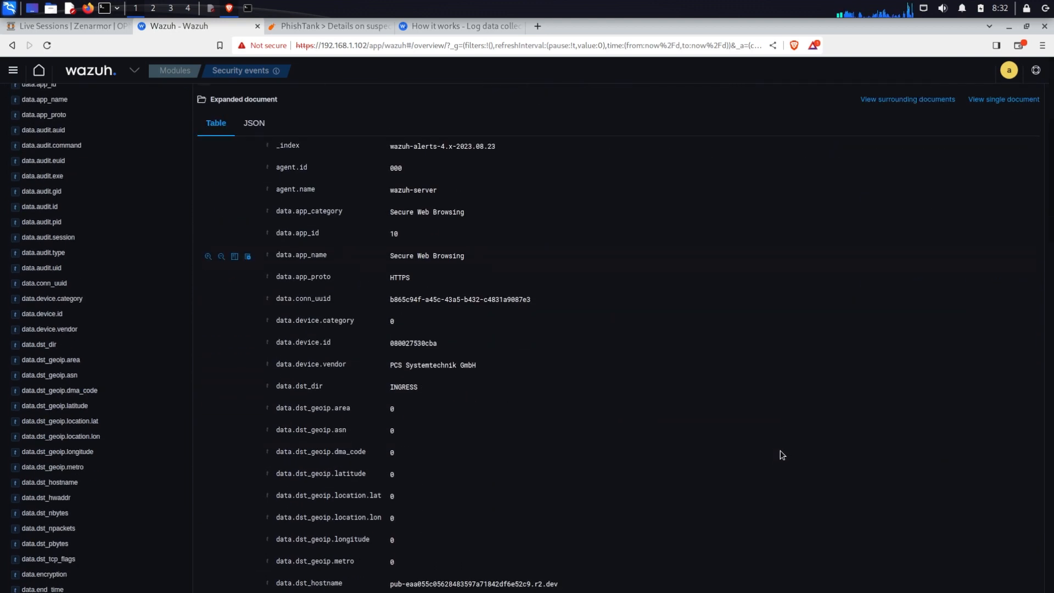
scroll(731, 422, "up", 4)
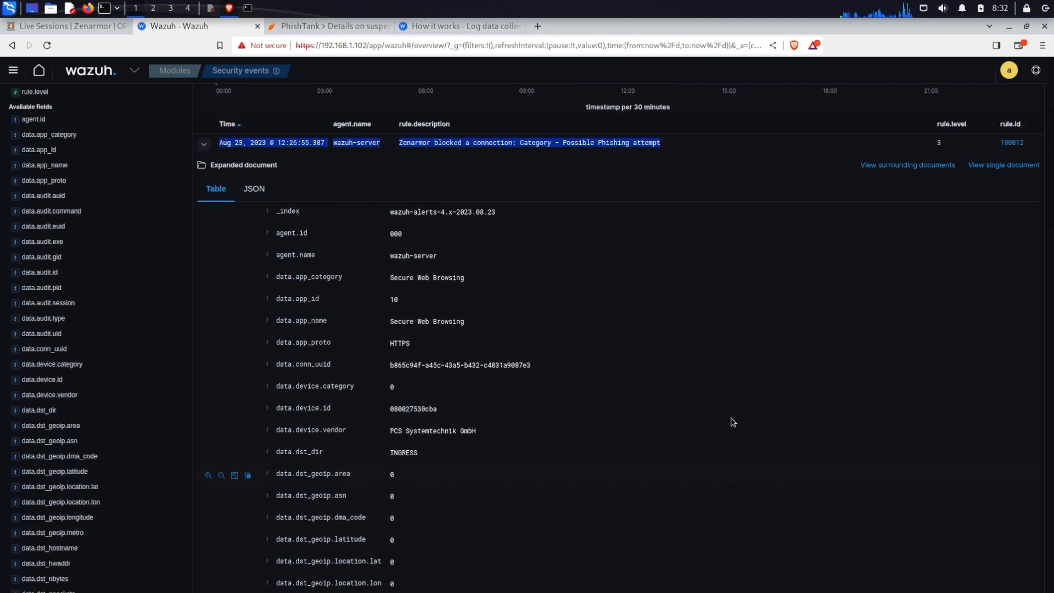
scroll(730, 421, "down", 4)
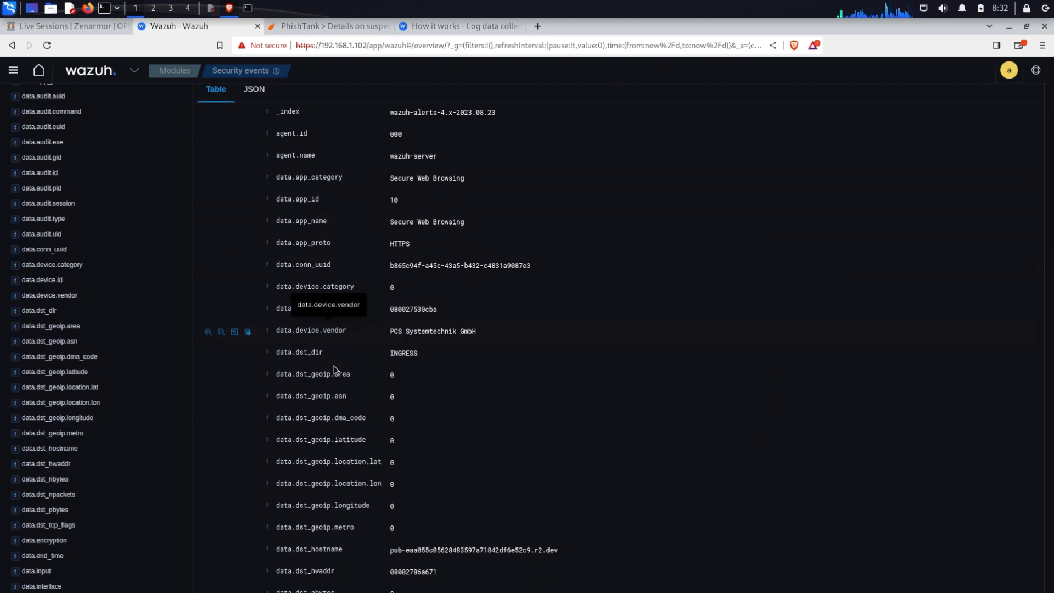
scroll(335, 369, "down", 1)
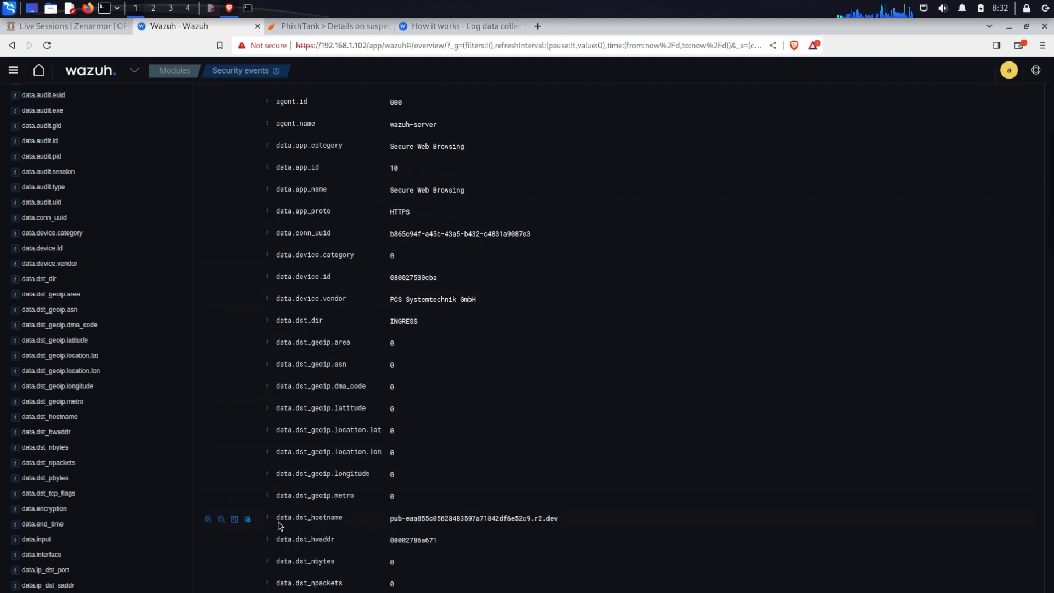
left_click_drag(275, 524, 548, 522)
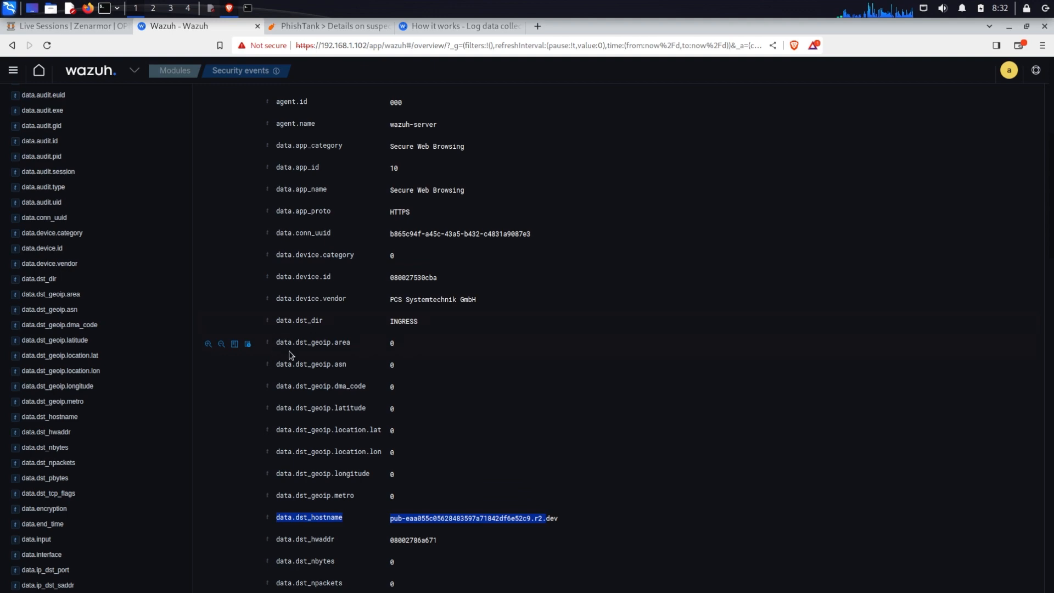
scroll(498, 451, "down", 7)
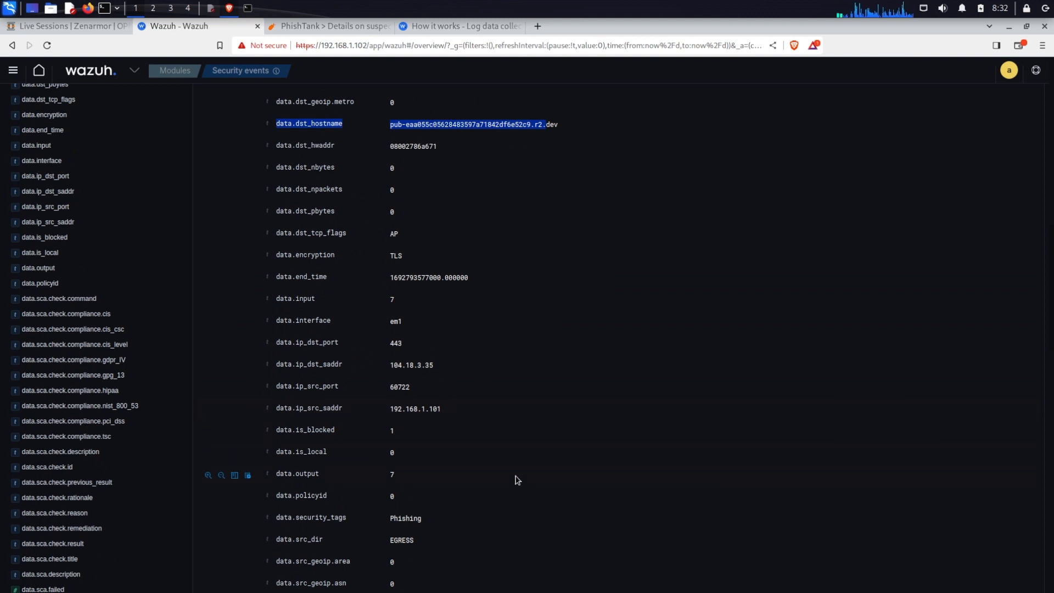
scroll(516, 480, "down", 5)
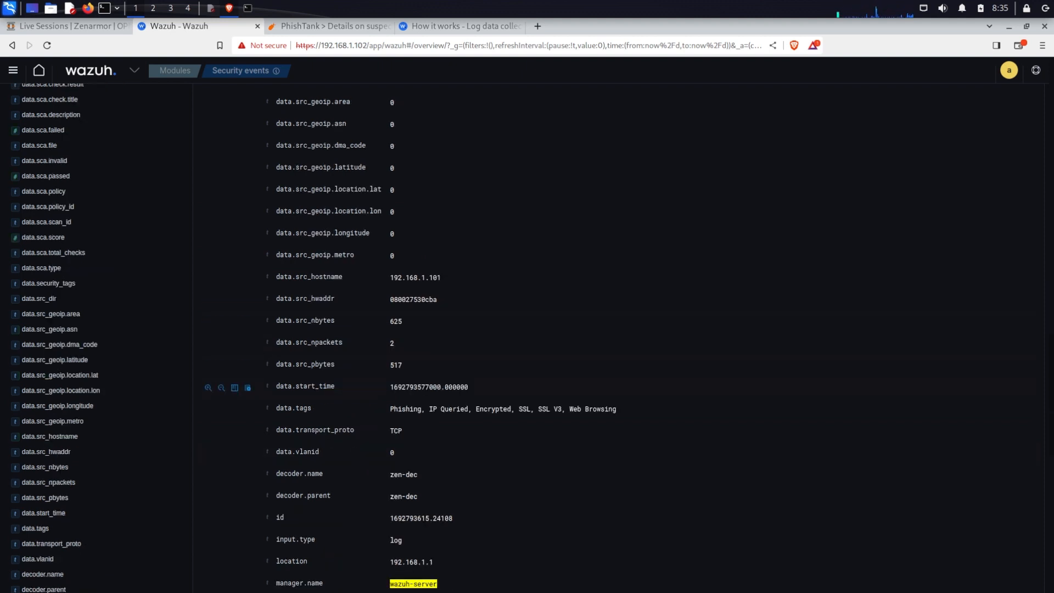
left_click_drag(277, 473, 435, 499)
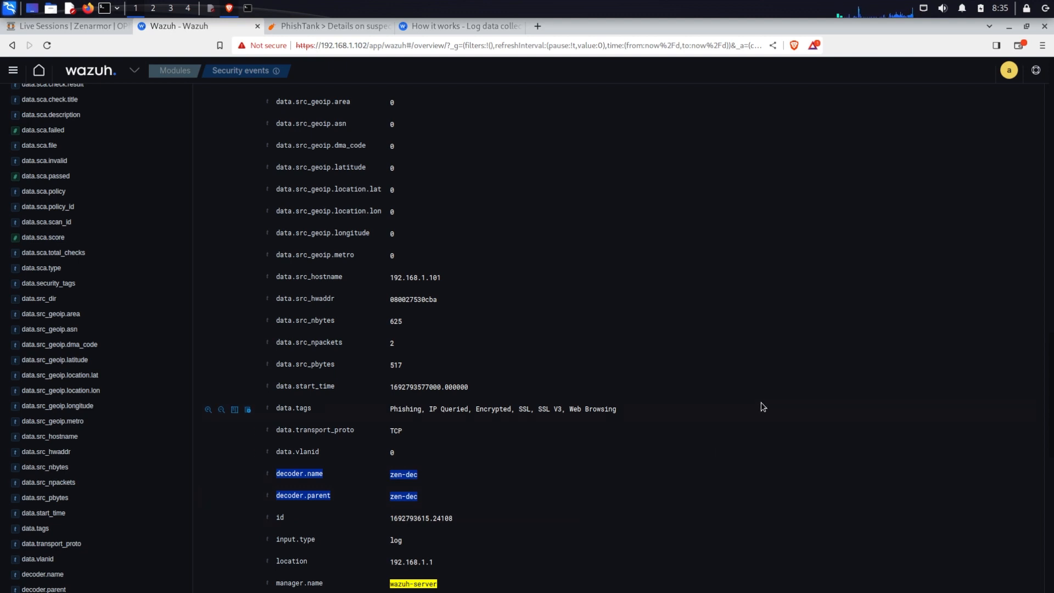
left_click(759, 378)
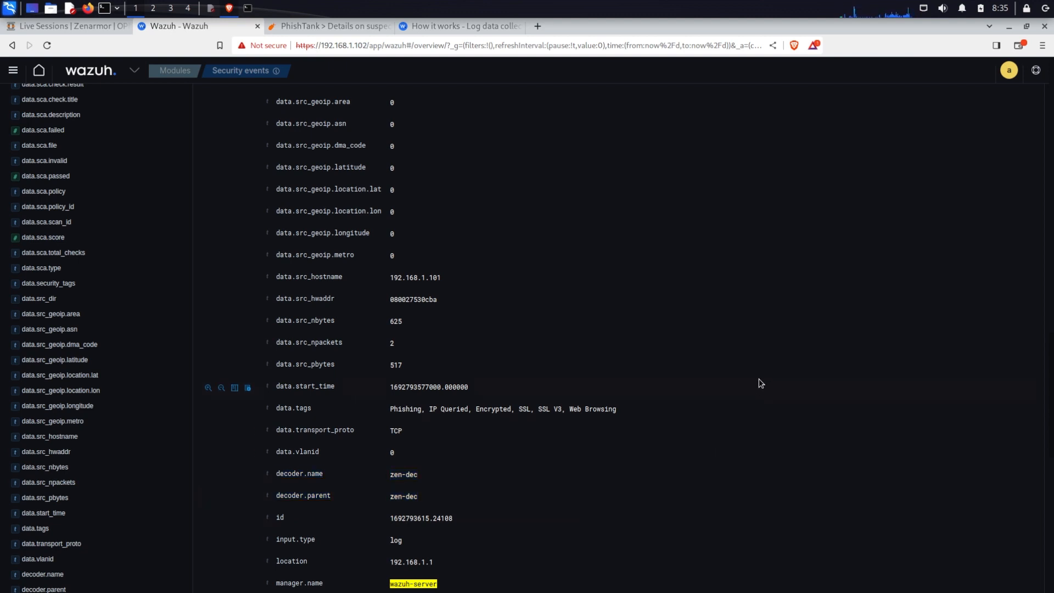